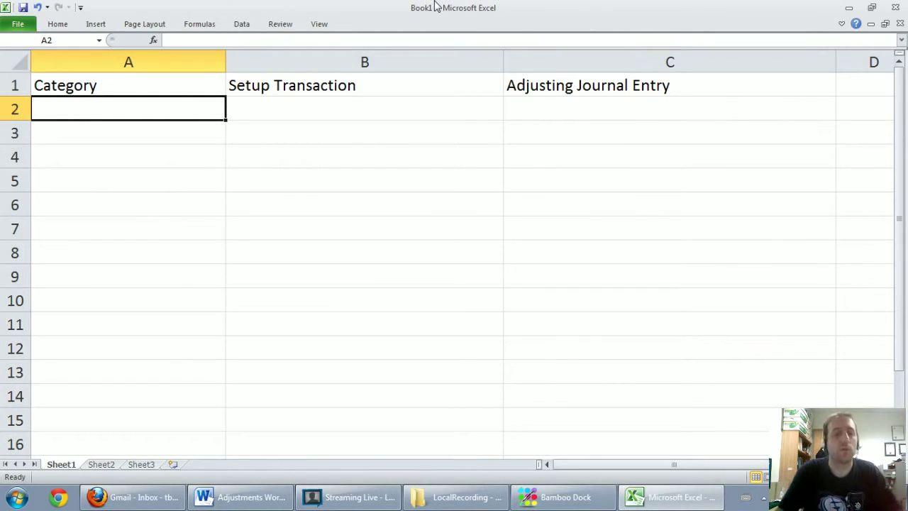
List Prepaid expenses, Amortization, Accrued expenses, Accrued revenues and Unearned revenues in A2, A4, A6, A8, A10
{"action": "type", "text": "Prepai"}
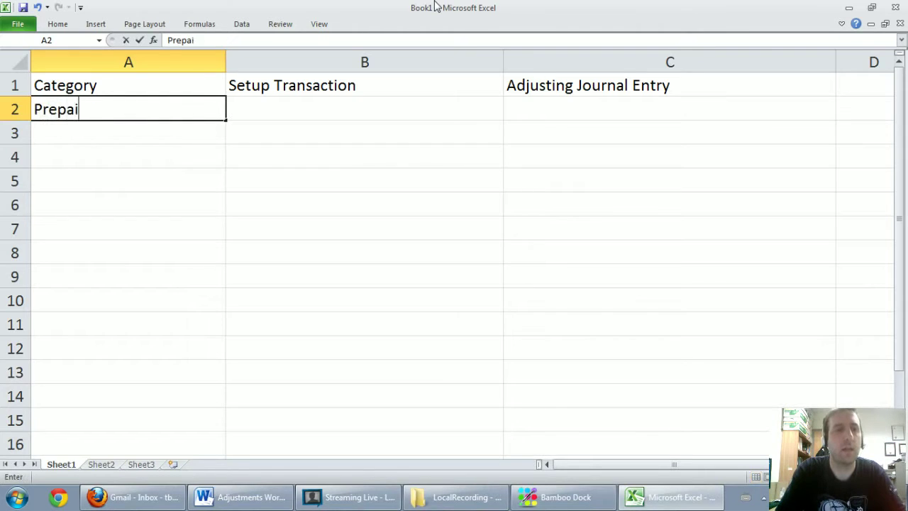
{"action": "type", "text": "d expenses"}
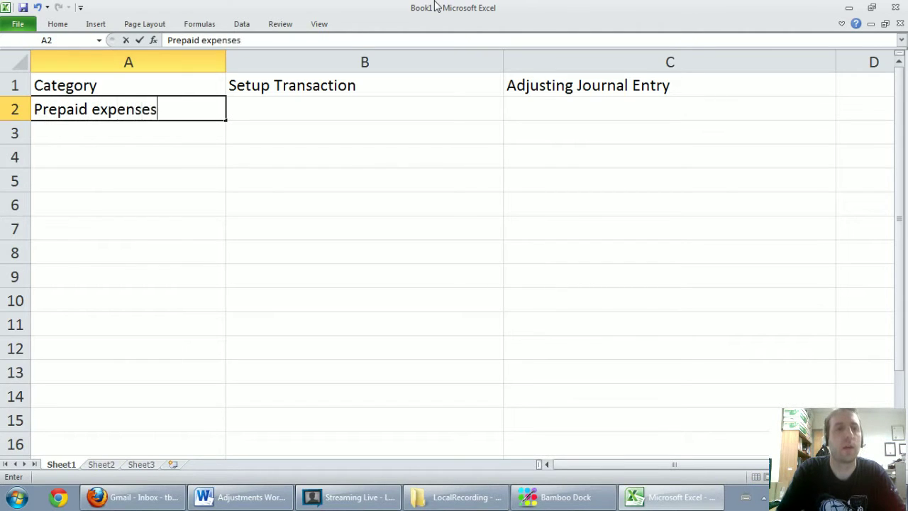
{"action": "key", "text": "Return"}
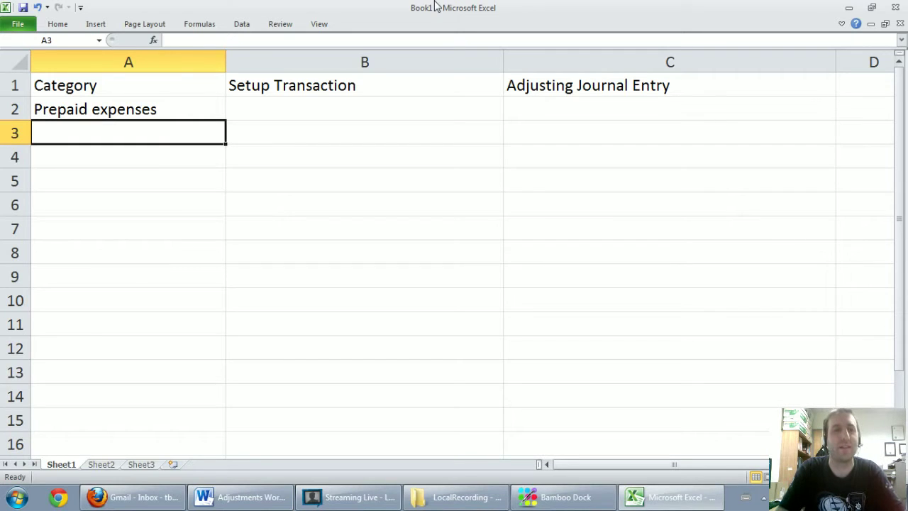
{"action": "key", "text": "Return"}
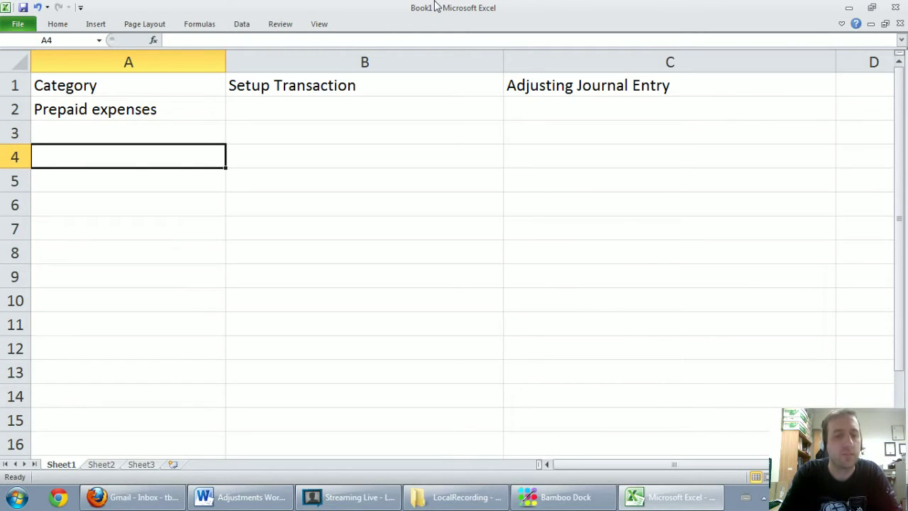
{"action": "type", "text": "Amortiz"}
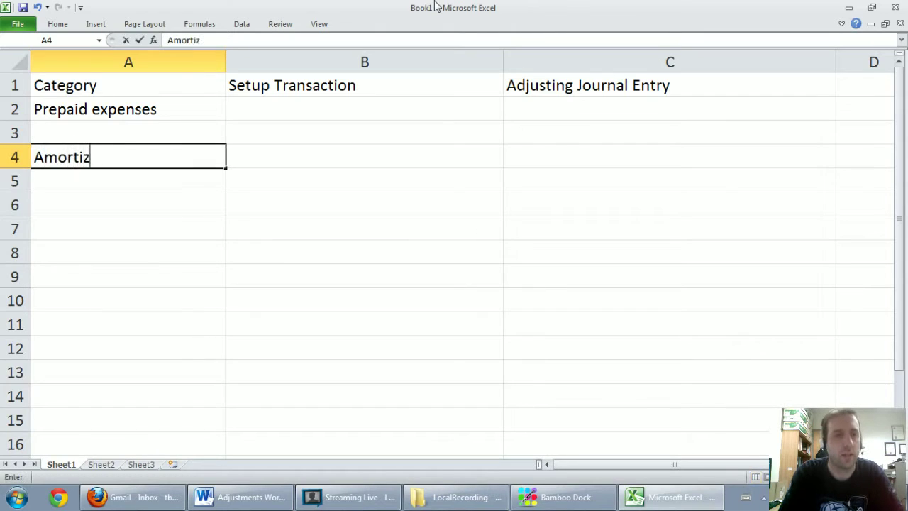
{"action": "type", "text": "ation"}
{"action": "key", "text": "Return"}
{"action": "key", "text": "Return"}
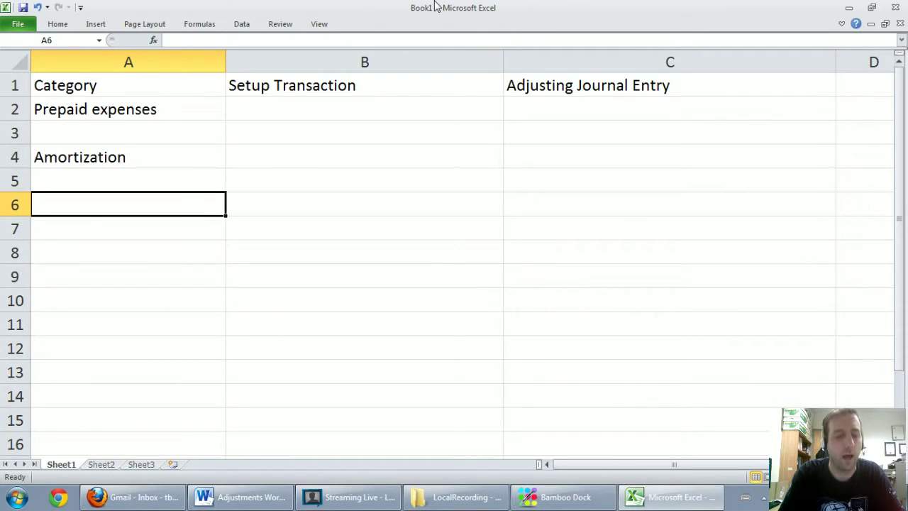
{"action": "type", "text": "Accrued expenses"}
{"action": "key", "text": "Return"}
{"action": "key", "text": "Return"}
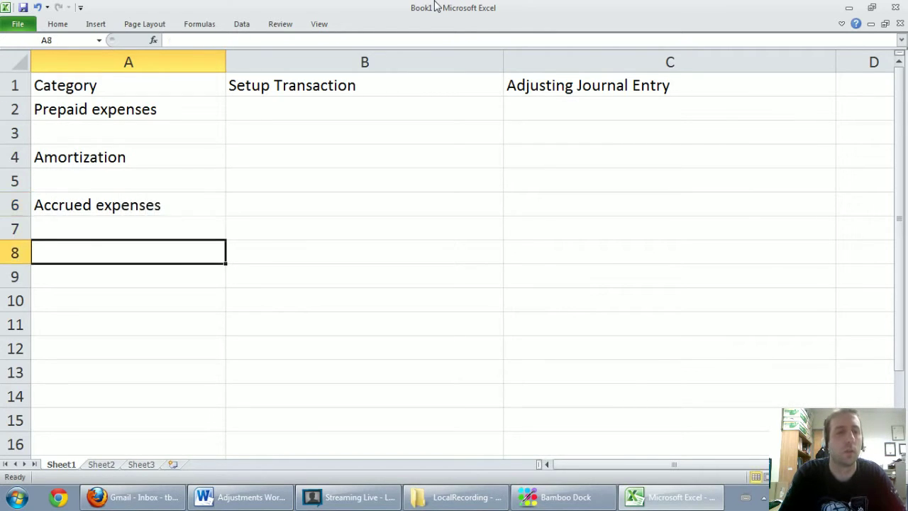
{"action": "type", "text": "Accrued revenues"}
{"action": "key", "text": "Return"}
{"action": "key", "text": "Return"}
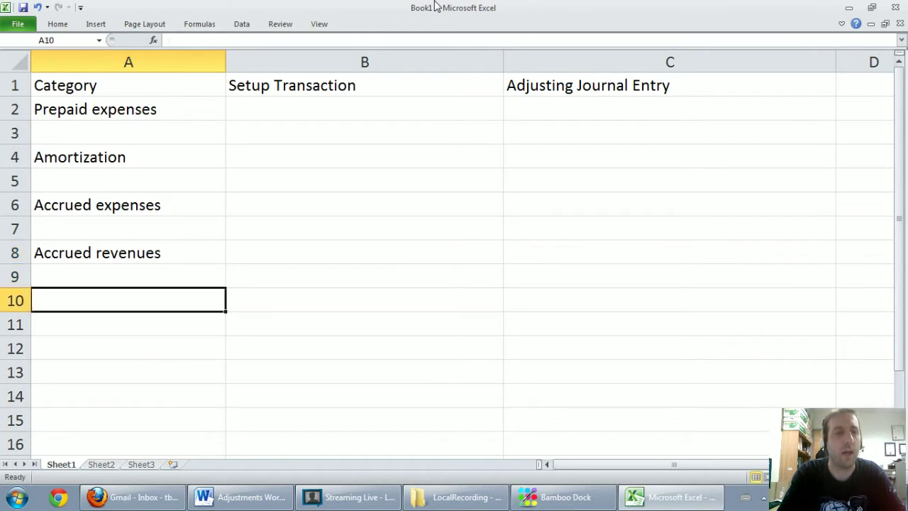
{"action": "type", "text": "Unear"}
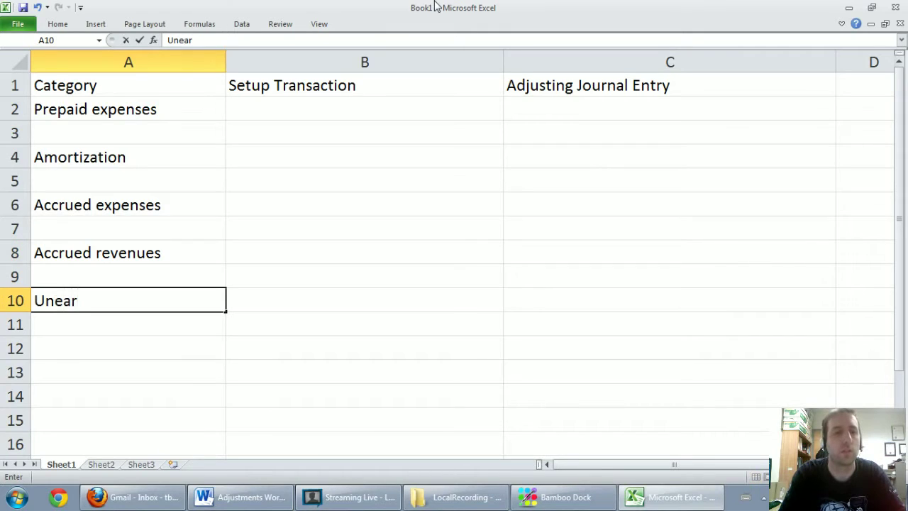
{"action": "type", "text": "ned revenues"}
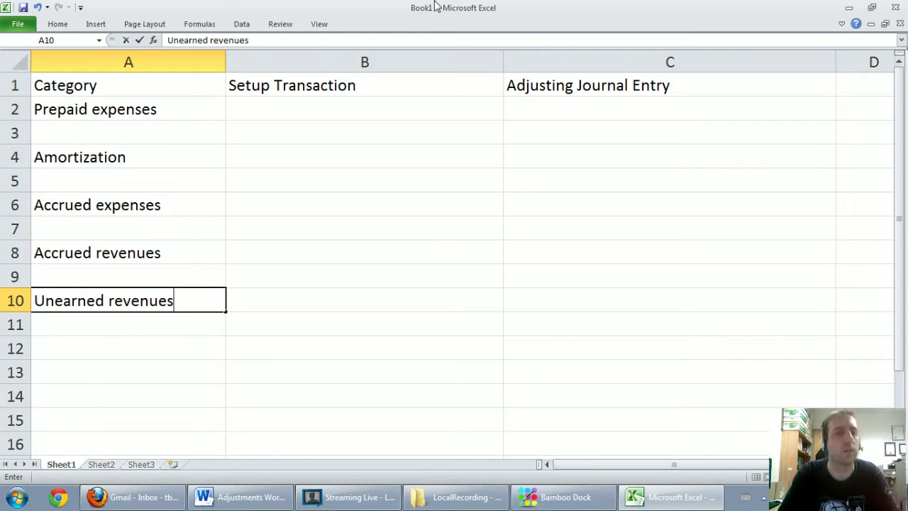
{"action": "key", "text": "Tab"}
{"action": "key", "text": "Up"}
{"action": "key", "text": "Up"}
{"action": "key", "text": "Up"}
{"action": "key", "text": "Up"}
{"action": "key", "text": "Up"}
{"action": "key", "text": "Up"}
{"action": "key", "text": "Up"}
{"action": "key", "text": "Up"}
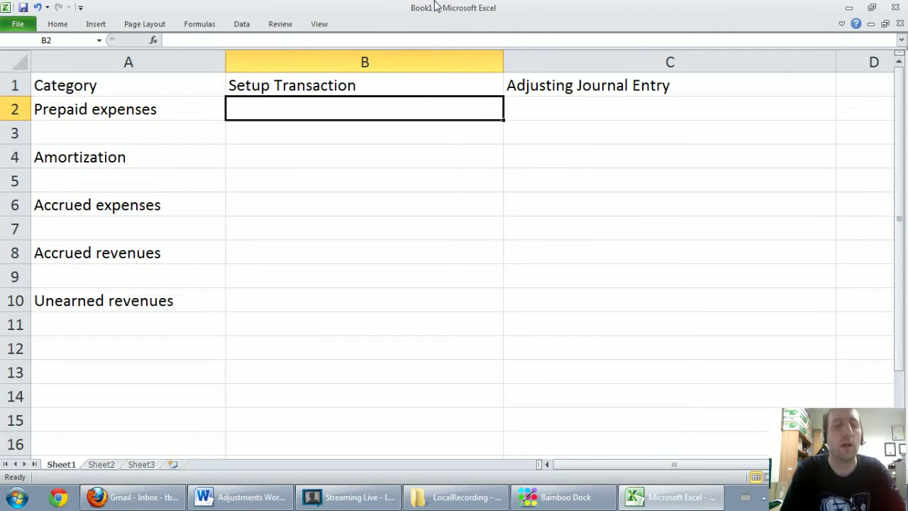
Enter 'DR Prepaid ___________' in B2 and an indented 'CR Cash' in B3
{"action": "type", "text": "DR Prepaid ___________"}
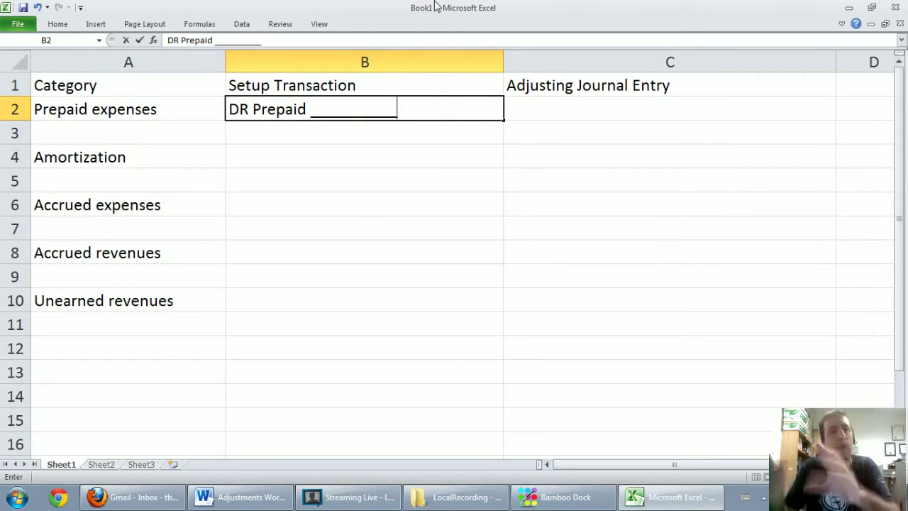
{"action": "key", "text": "Return"}
{"action": "type", "text": "CR Cash"}
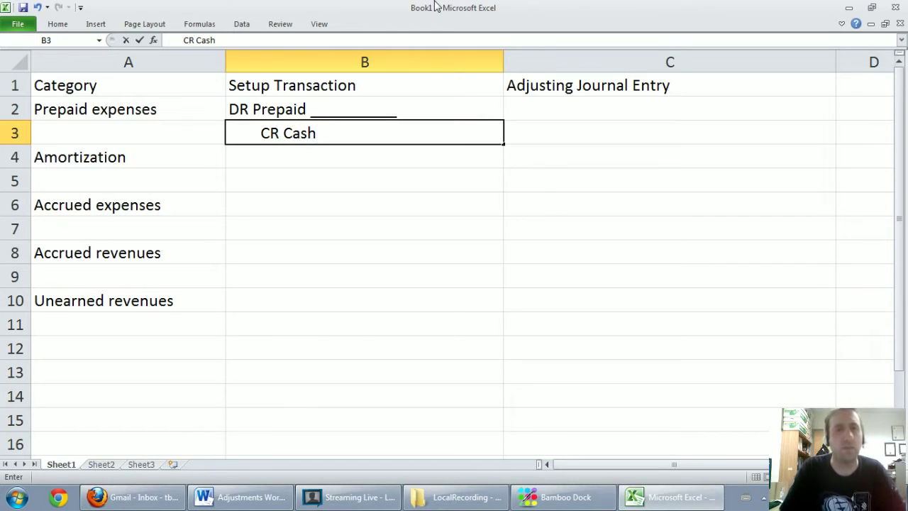
{"action": "key", "text": "Return"}
{"action": "key", "text": "Right"}
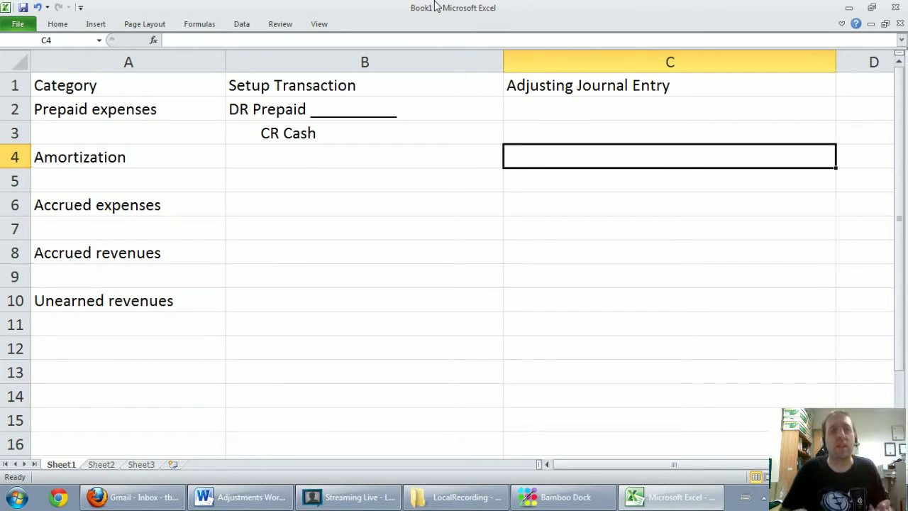
Enter 'DR ________ expense' in C2 and an indented 'CR Prepaid ____________' in C3
{"action": "key", "text": "Up"}
{"action": "key", "text": "Up"}
{"action": "type", "text": "DR"}
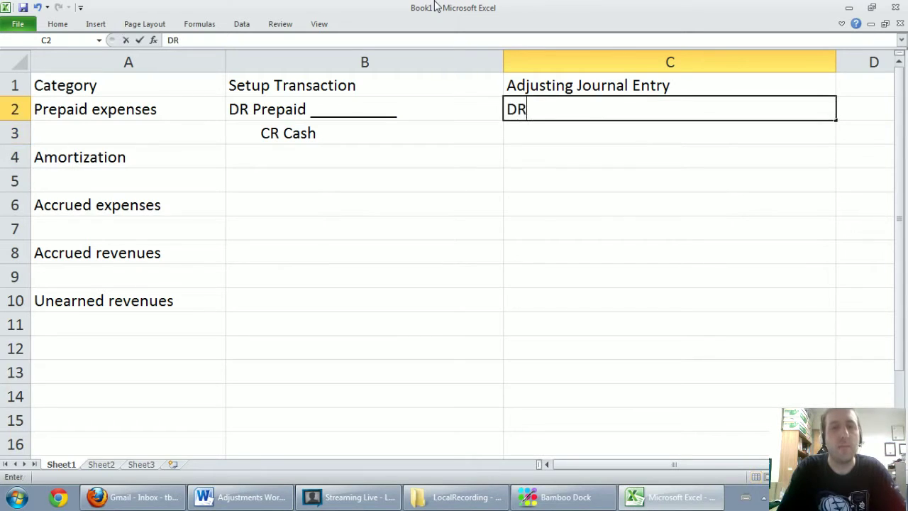
{"action": "type", "text": " ________ exp"}
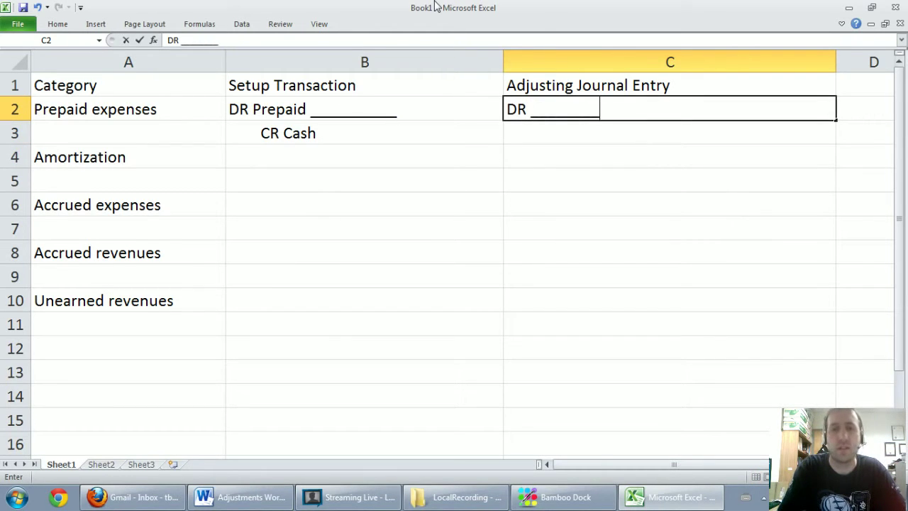
{"action": "type", "text": "ense"}
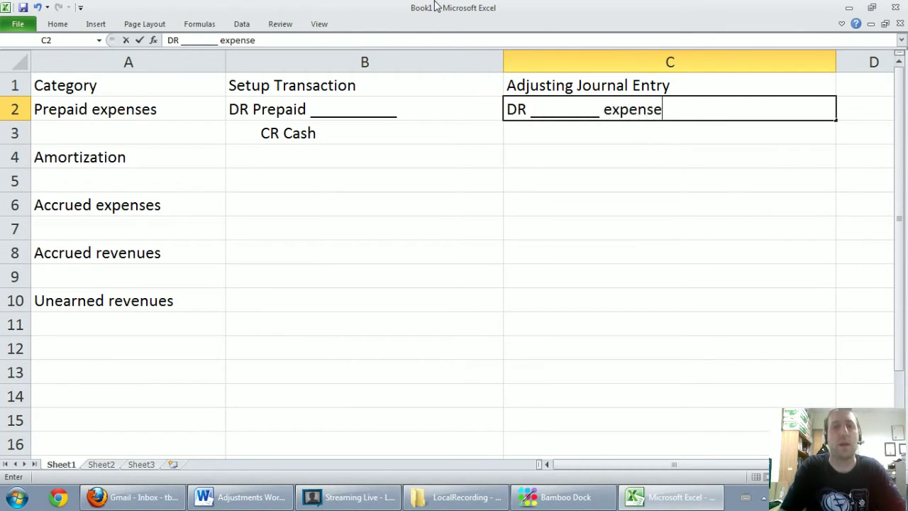
{"action": "key", "text": "Return"}
{"action": "type", "text": "CR "}
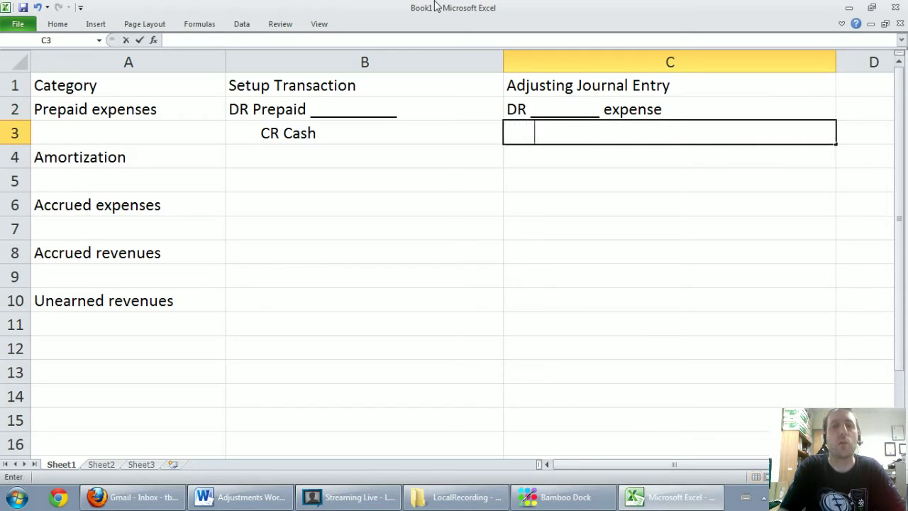
{"action": "type", "text": "Pre"}
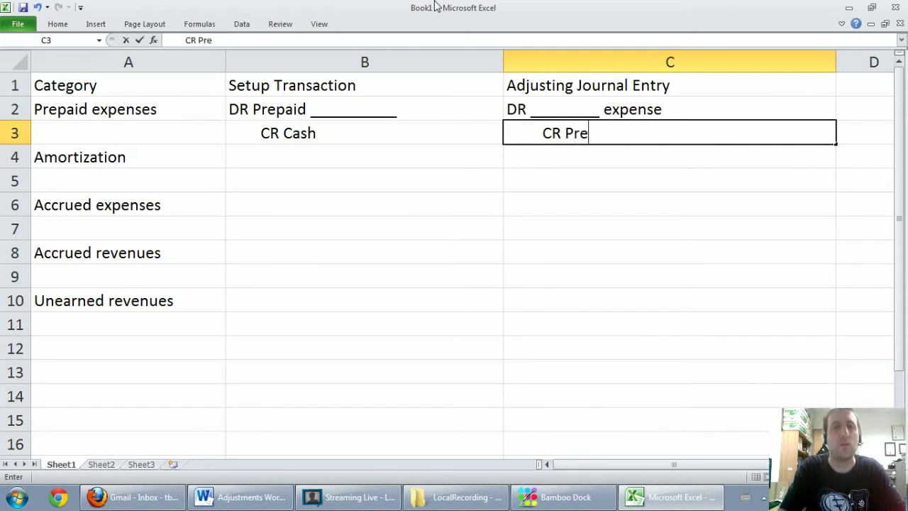
{"action": "type", "text": "paid ____________"}
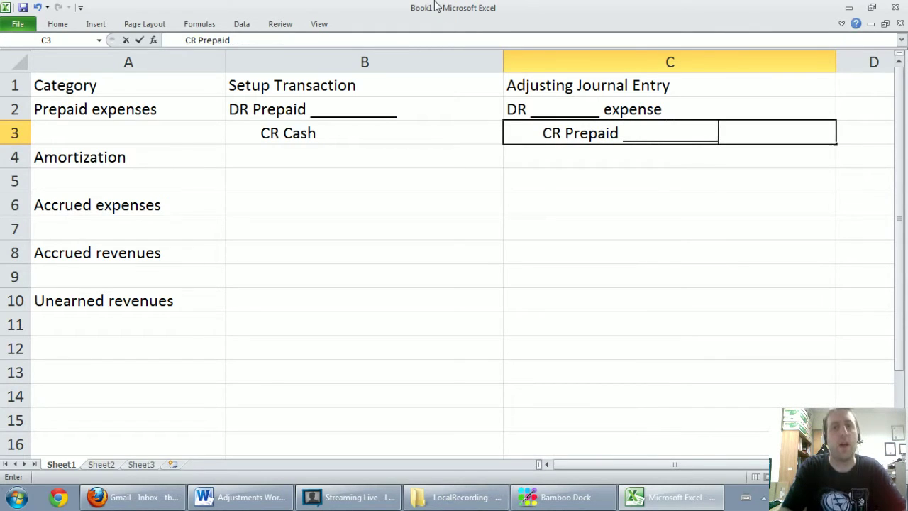
{"action": "key", "text": "Return"}
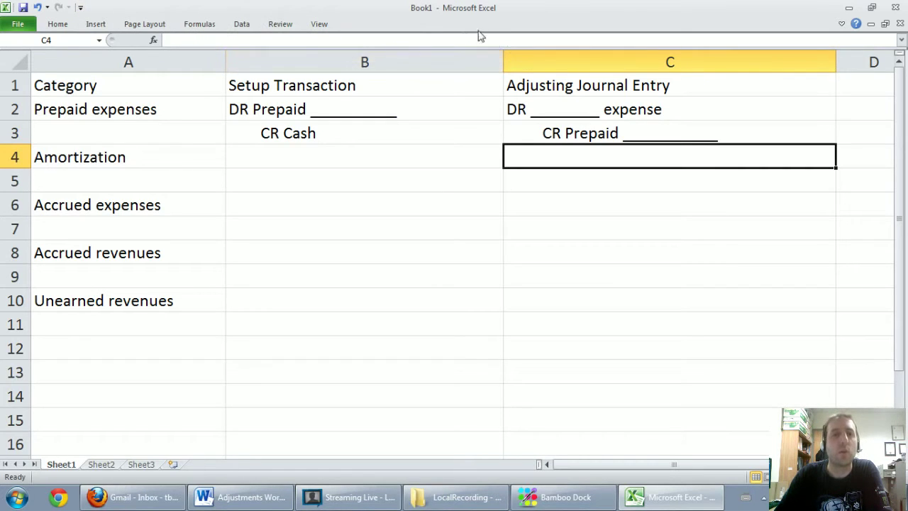
Select A2:C3 and apply a Thick Box Border from the Home Borders list
{"action": "right_click", "coordinate": [517, 22]}
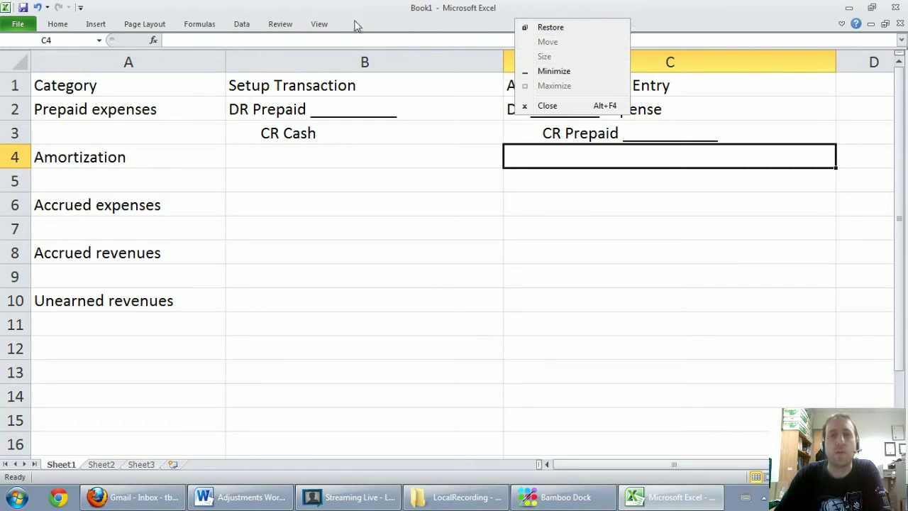
{"action": "left_click", "coordinate": [66, 25]}
{"action": "left_click", "coordinate": [65, 26]}
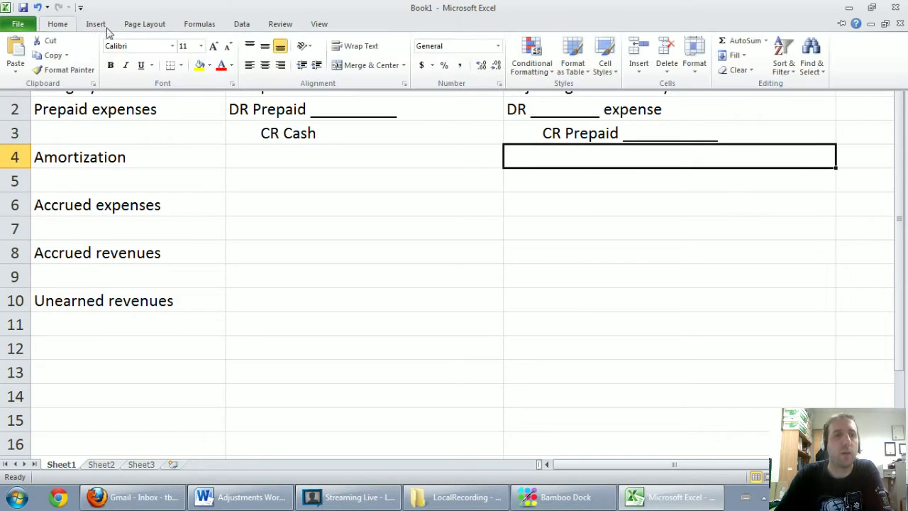
{"action": "left_click", "coordinate": [82, 96]}
{"action": "left_click_drag", "start_coordinate": [81, 97], "coordinate": [614, 134]}
{"action": "left_click", "coordinate": [58, 24]}
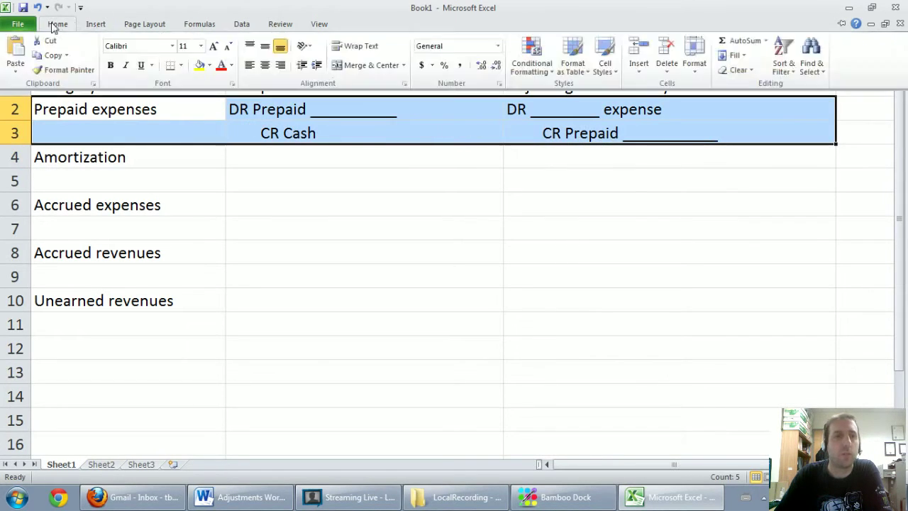
{"action": "left_click", "coordinate": [182, 65]}
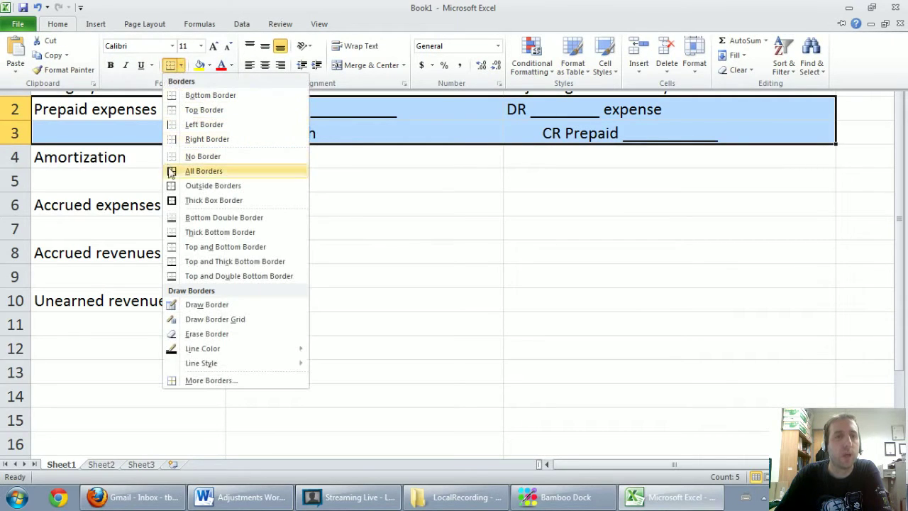
{"action": "left_click", "coordinate": [171, 200]}
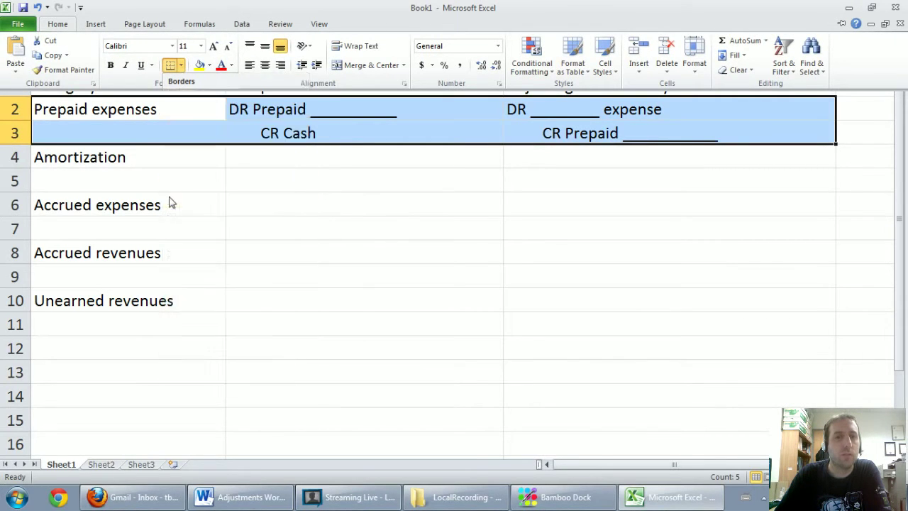
{"action": "left_click", "coordinate": [452, 207]}
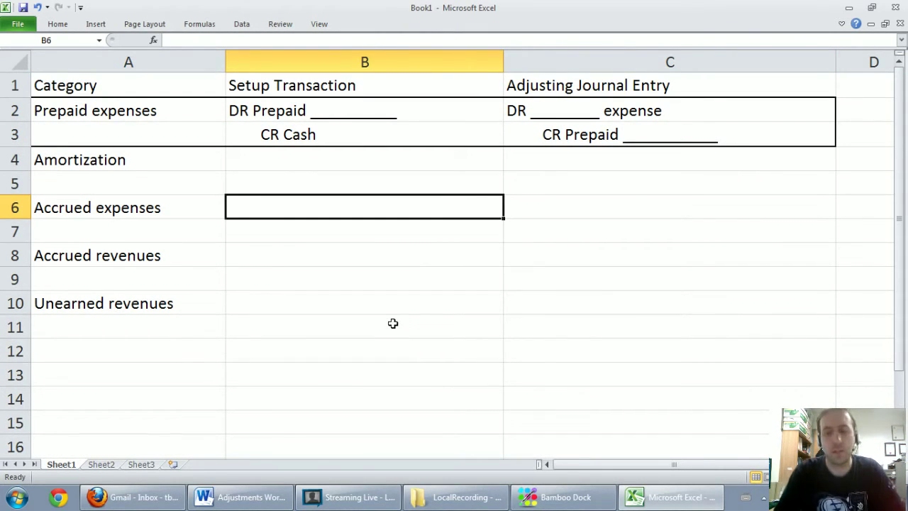
Enter 'DR Capital Asset' in B4, correcting a typo along the way
{"action": "key", "text": "Up"}
{"action": "key", "text": "Up"}
{"action": "type", "text": "DR "}
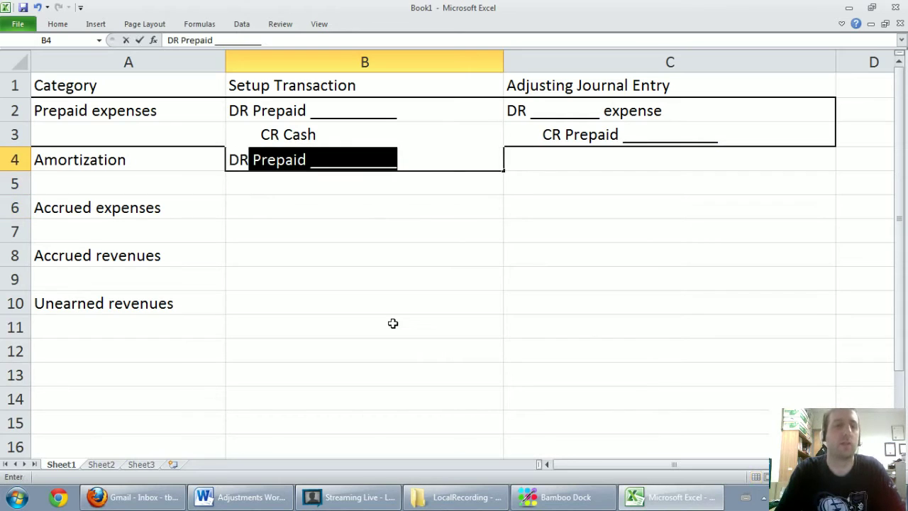
{"action": "type", "text": "Ass"}
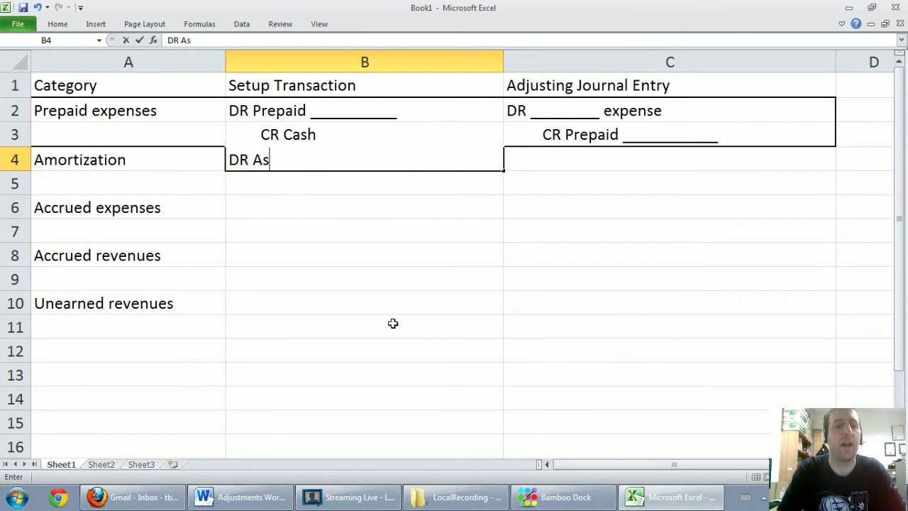
{"action": "key", "text": "BackSpace"}
{"action": "key", "text": "BackSpace"}
{"action": "key", "text": "BackSpace"}
{"action": "type", "text": "Capit"}
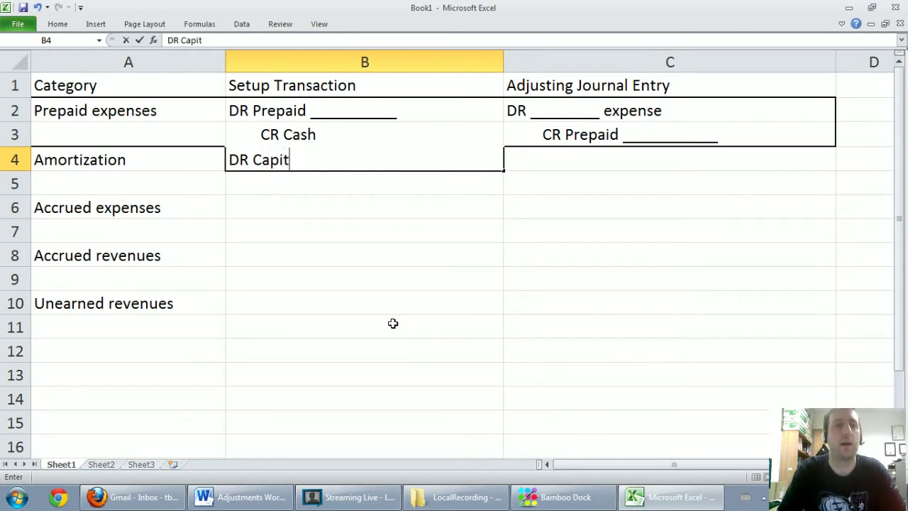
{"action": "type", "text": "al Asset"}
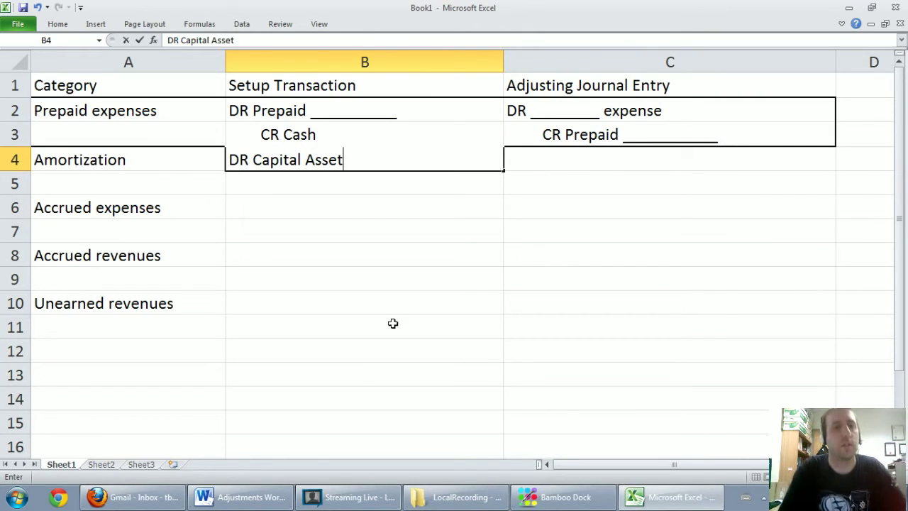
{"action": "key", "text": "Return"}
Enter an indented 'CR Cash' in B5 beneath the debit line
{"action": "type", "text": "n"}
{"action": "key", "text": "BackSpace"}
{"action": "type", "text": "CR Cash"}
{"action": "key", "text": "BackSpace"}
{"action": "key", "text": "BackSpace"}
{"action": "key", "text": "BackSpace"}
{"action": "key", "text": "BackSpace"}
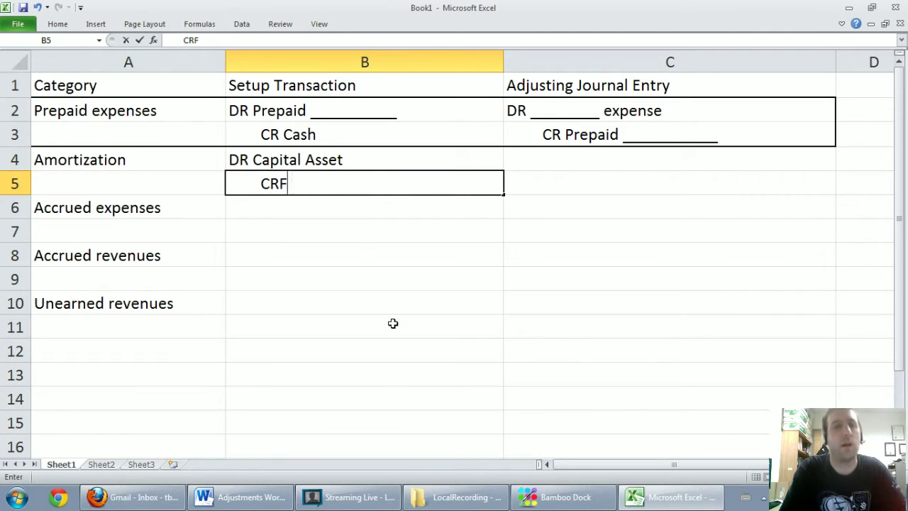
{"action": "type", "text": "Cash"}
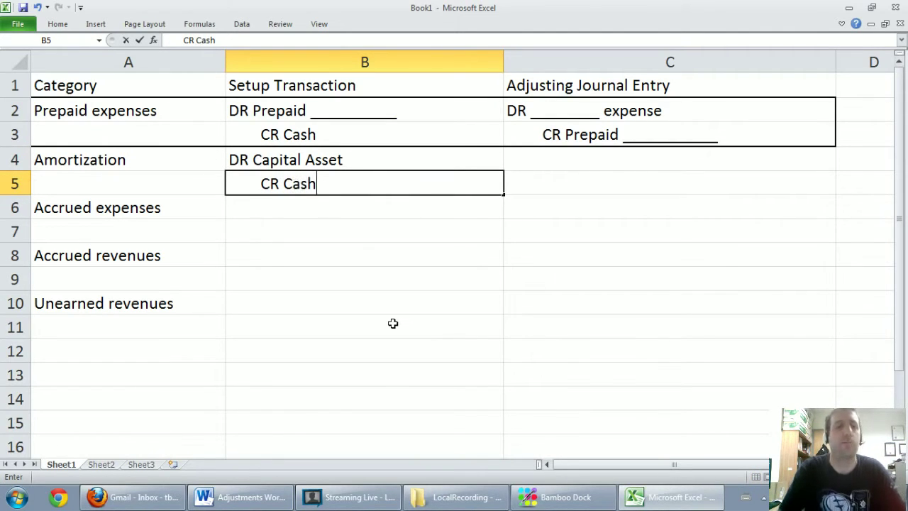
{"action": "key", "text": "Return"}
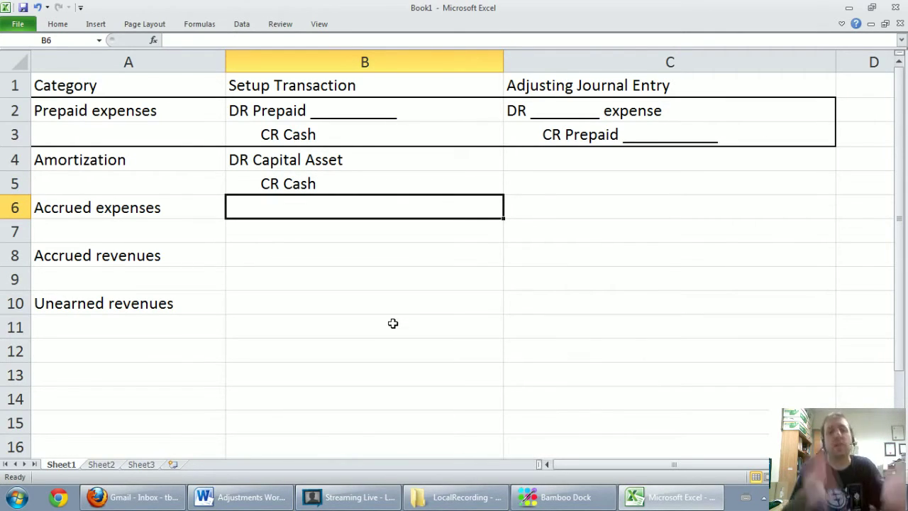
{"action": "key", "text": "Right"}
{"action": "key", "text": "Up"}
{"action": "key", "text": "Up"}
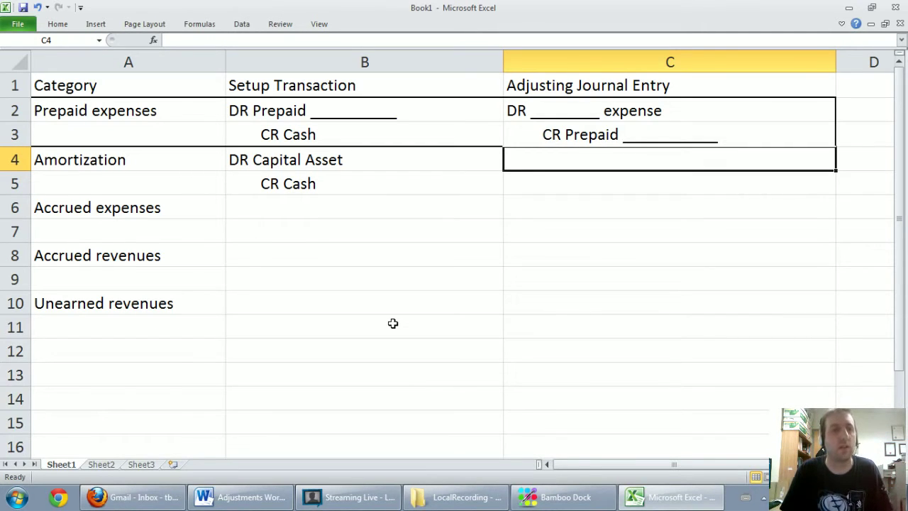
Enter 'DR Amortization expense - Asset' in C4 and 'CR Accumulated amortization - Asset' in C5
{"action": "type", "text": "DR Amorti"}
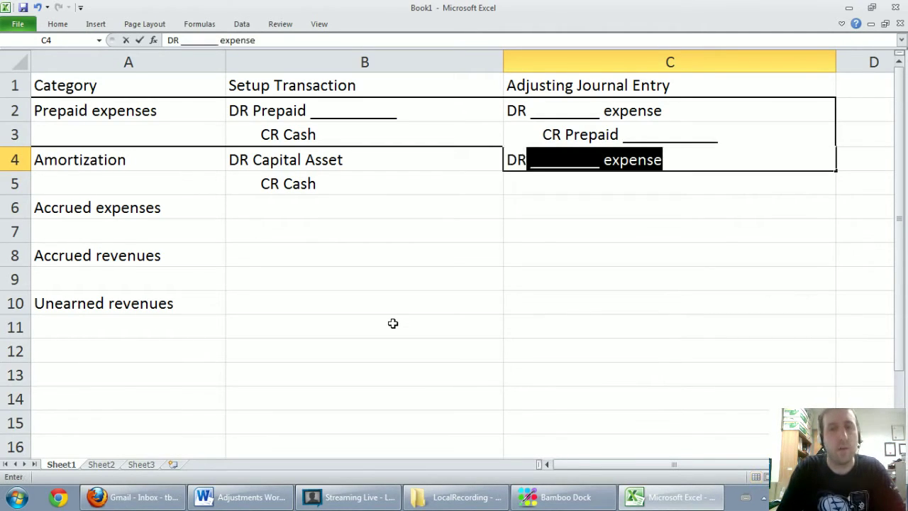
{"action": "type", "text": "za"}
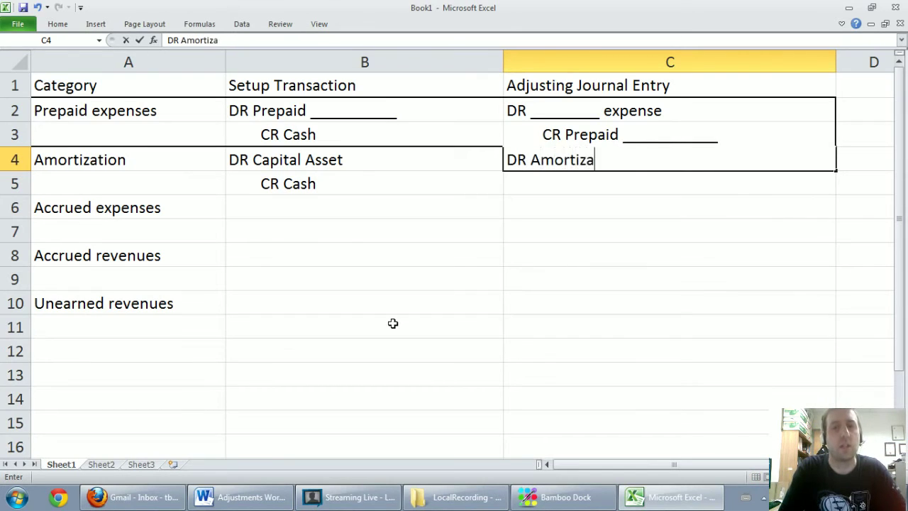
{"action": "type", "text": "tion expens"}
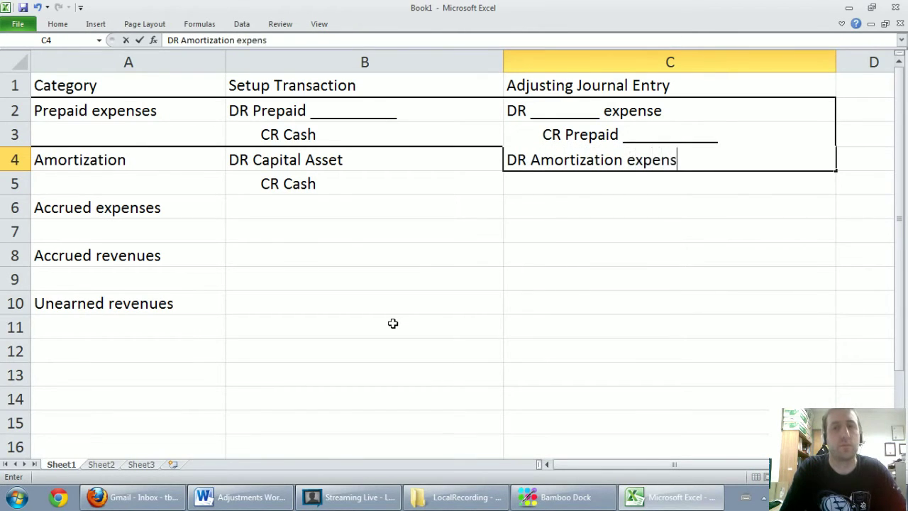
{"action": "type", "text": "e - Asset"}
{"action": "key", "text": "Return"}
{"action": "type", "text": "CR Accumulated amortization - Asset"}
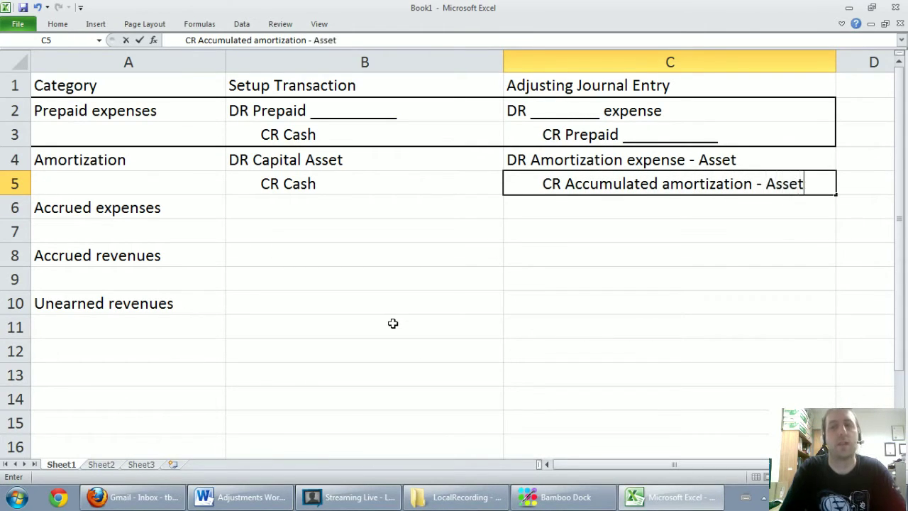
{"action": "key", "text": "Return"}
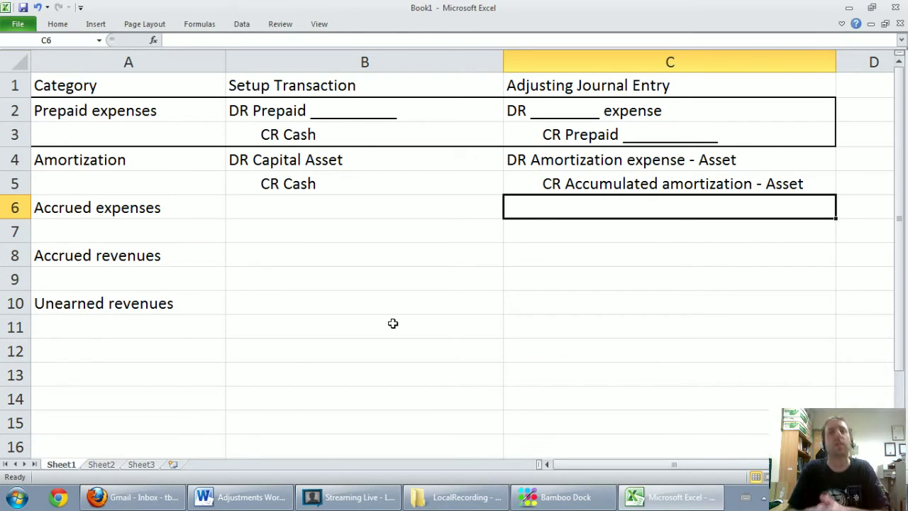
Select A4:C5 and apply the same Thick Box Border
{"action": "left_click_drag", "start_coordinate": [85, 156], "coordinate": [644, 180]}
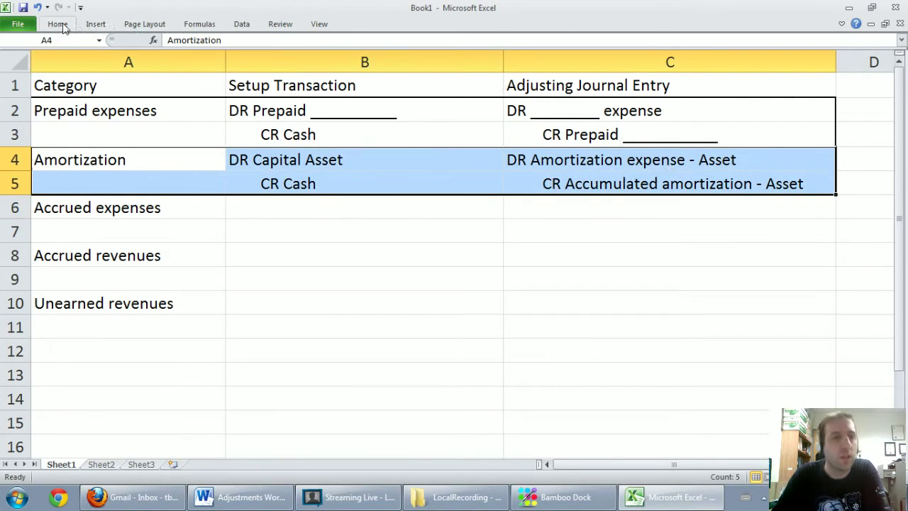
{"action": "left_click", "coordinate": [59, 26]}
{"action": "left_click", "coordinate": [171, 65]}
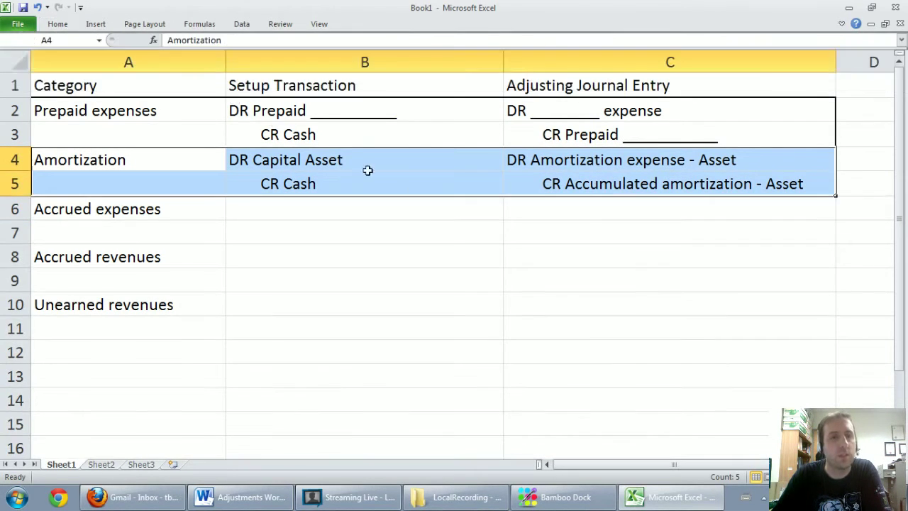
{"action": "left_click", "coordinate": [644, 248]}
{"action": "left_click", "coordinate": [586, 139]}
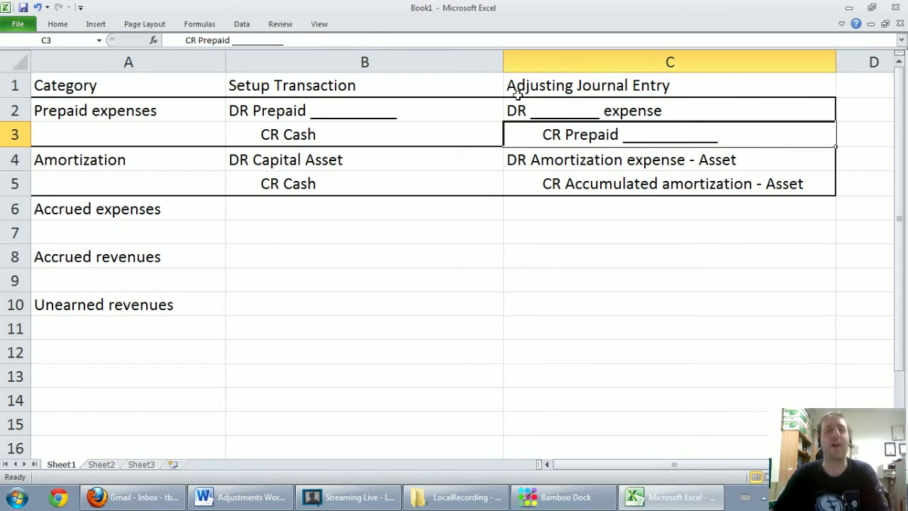
Enter 'DR _________ expense' in C6 and an indented 'CR ___________ payble' in C7
{"action": "left_click", "coordinate": [111, 210]}
{"action": "left_click", "coordinate": [303, 217]}
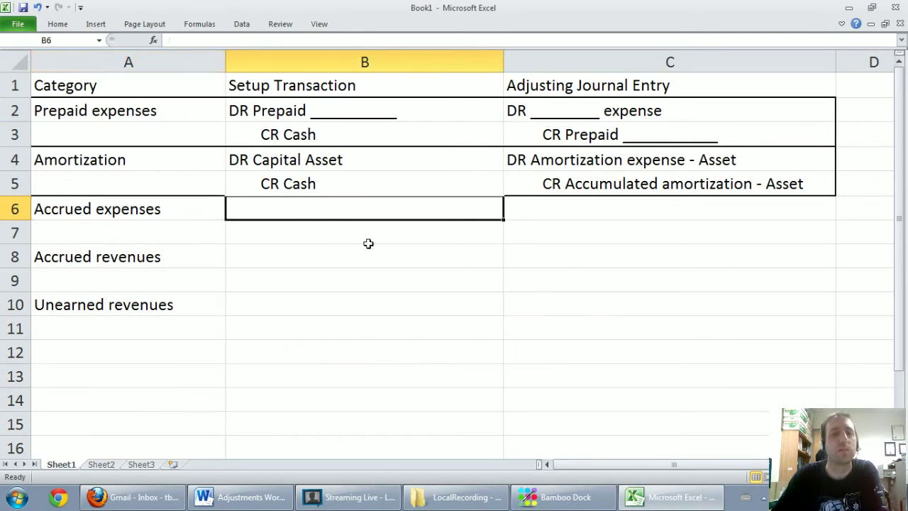
{"action": "left_click", "coordinate": [583, 212]}
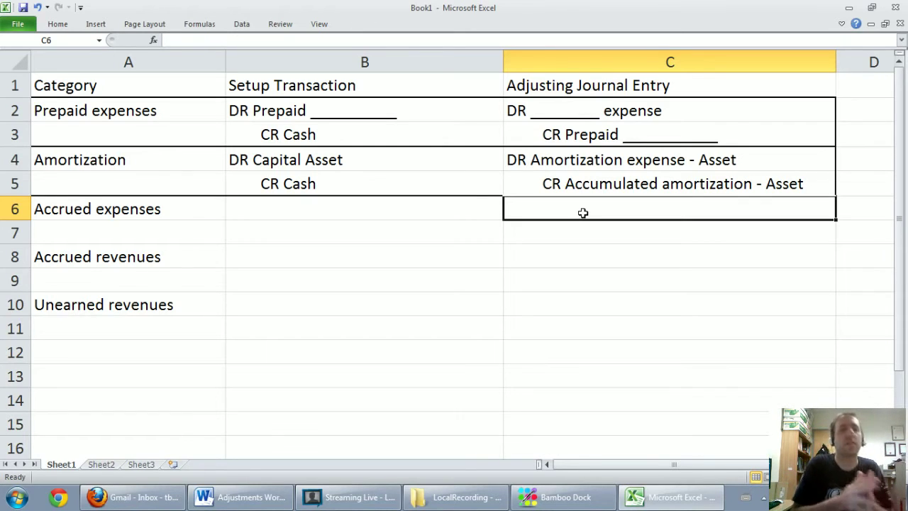
{"action": "type", "text": "DR _______"}
{"action": "type", "text": "__ expe"}
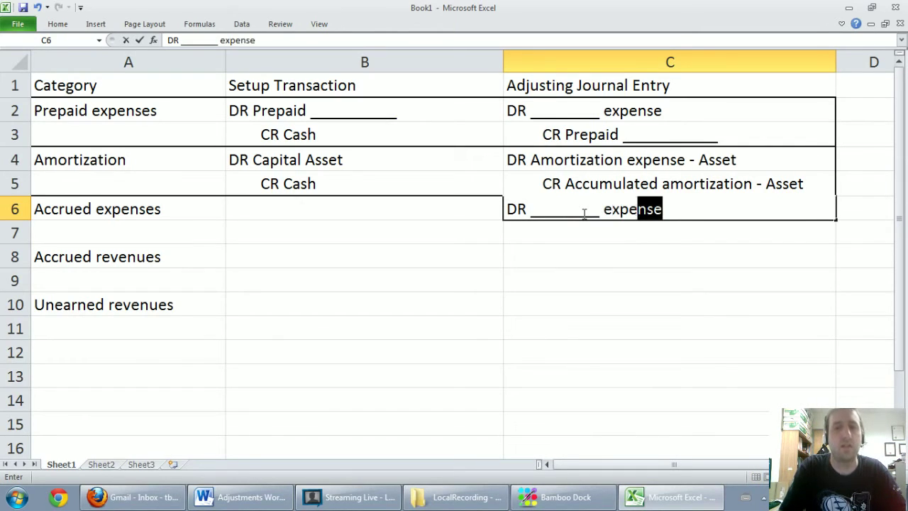
{"action": "type", "text": "nse"}
{"action": "key", "text": "Return"}
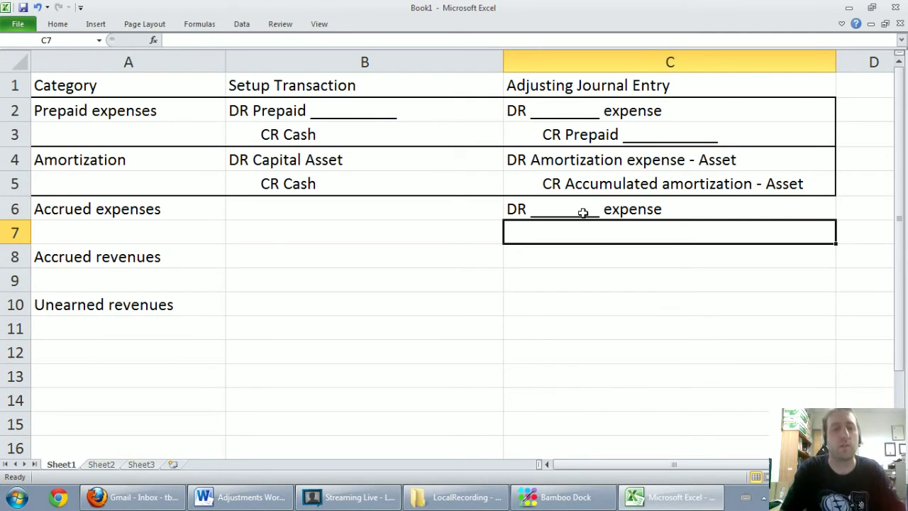
{"action": "type", "text": "CR ___________ payble"}
{"action": "key", "text": "Return"}
{"action": "left_click", "coordinate": [594, 306]}
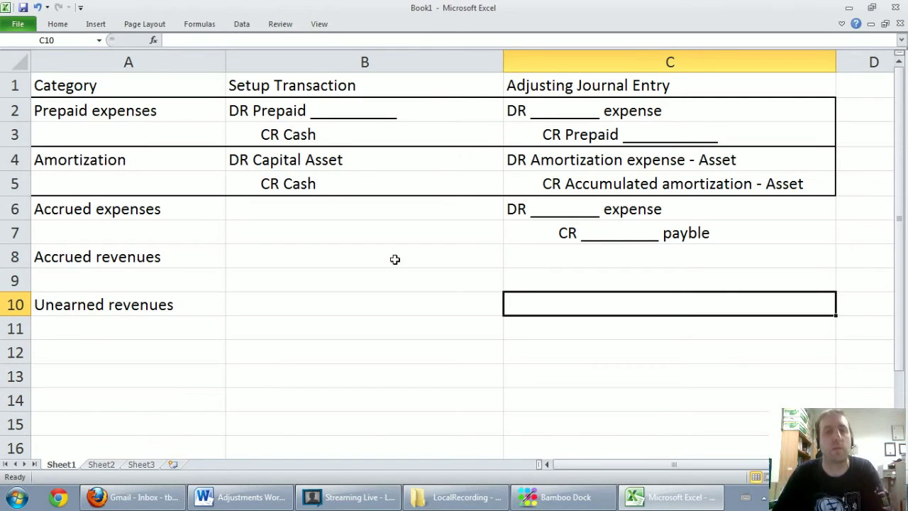
Box the Accrued expenses rows A6:C7 with a border
{"action": "left_click_drag", "start_coordinate": [91, 200], "coordinate": [699, 233]}
{"action": "left_click", "coordinate": [58, 25]}
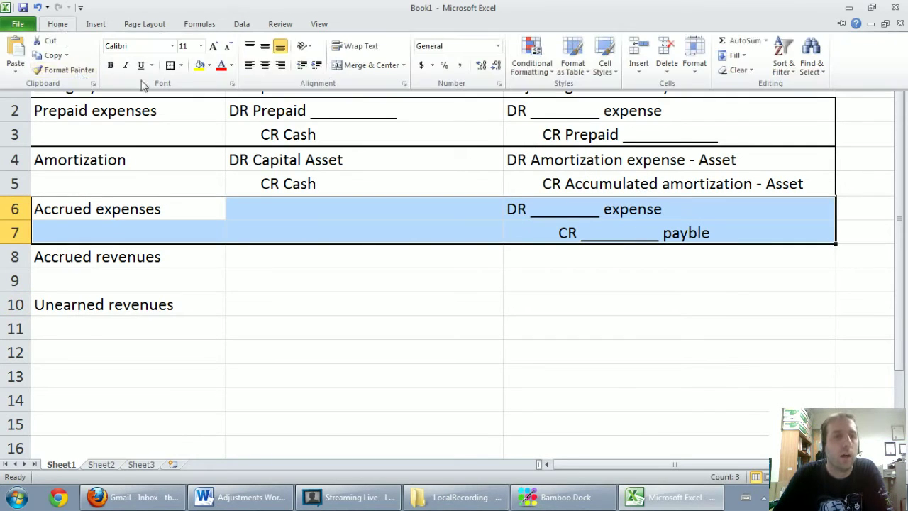
{"action": "left_click", "coordinate": [264, 195]}
Enter 'DR ________ receivable' in C8 and an indented 'CR ___________ revenue' in C9
{"action": "left_click", "coordinate": [211, 261]}
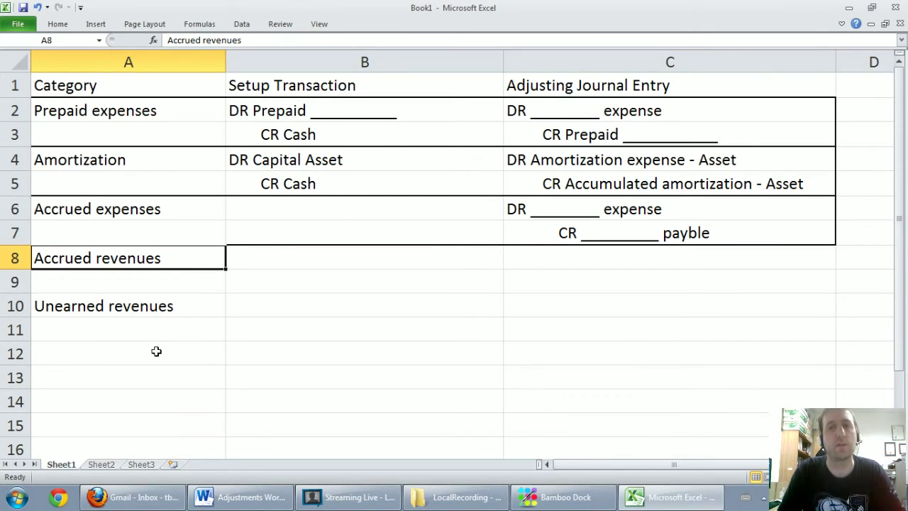
{"action": "key", "text": "Right"}
{"action": "key", "text": "Right"}
{"action": "type", "text": "DR _"}
{"action": "type", "text": "_______ R"}
{"action": "type", "text": "e"}
{"action": "key", "text": "BackSpace"}
{"action": "key", "text": "BackSpace"}
{"action": "type", "text": "receivable"}
{"action": "key", "text": "Return"}
{"action": "type", "text": "CR ___________ revenue"}
{"action": "key", "text": "Return"}
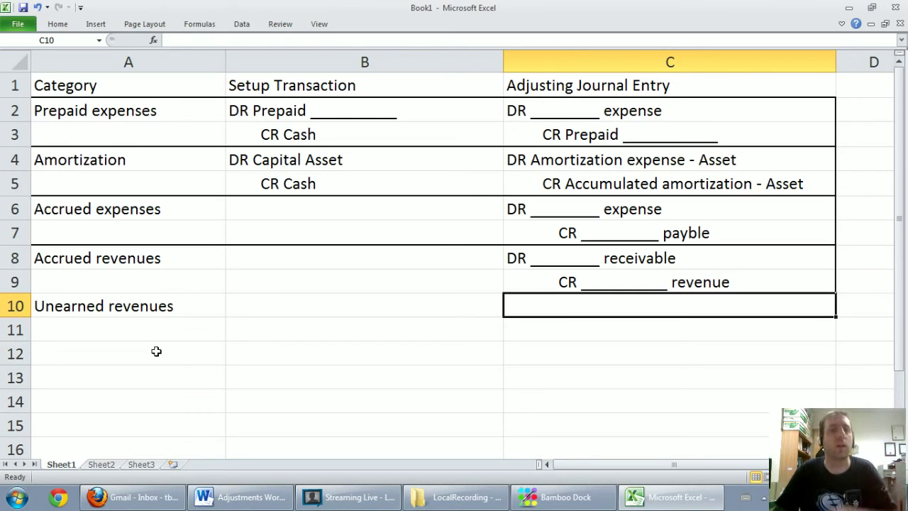
Select A8:C9 and apply the thick box border from the Borders button
{"action": "left_click_drag", "start_coordinate": [118, 260], "coordinate": [709, 284]}
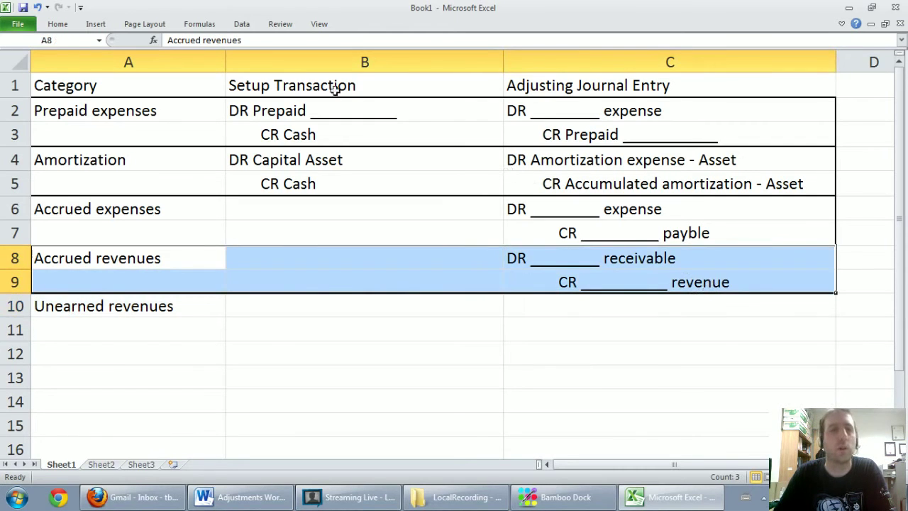
{"action": "left_click", "coordinate": [57, 26]}
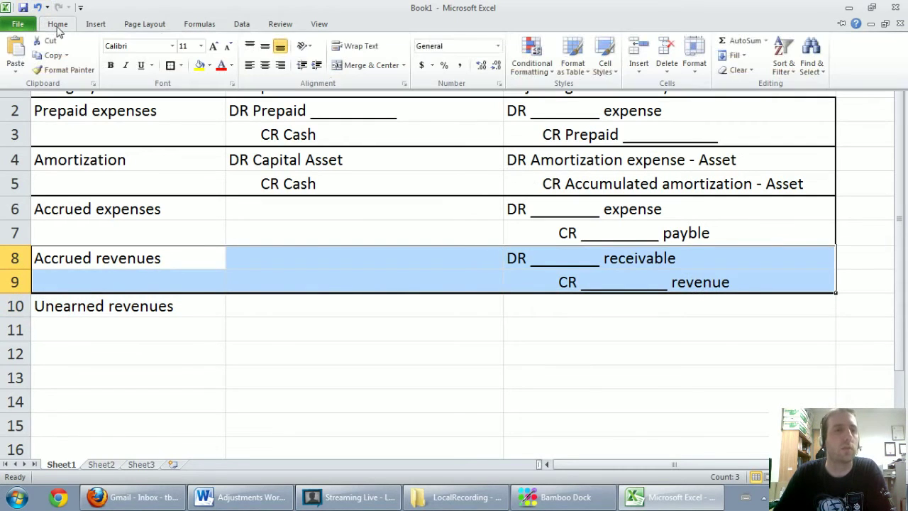
{"action": "left_click", "coordinate": [168, 69]}
{"action": "left_click", "coordinate": [281, 332]}
{"action": "left_click", "coordinate": [153, 313]}
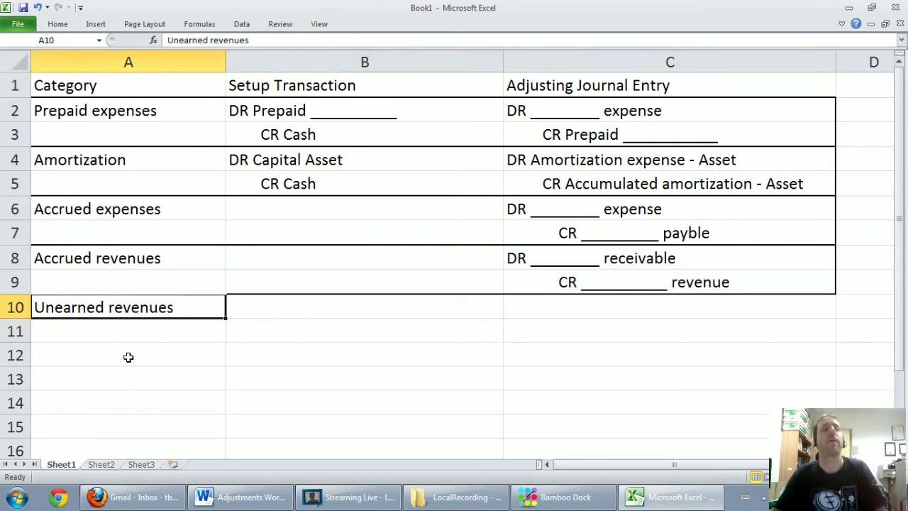
{"action": "left_click", "coordinate": [110, 340]}
{"action": "left_click", "coordinate": [296, 306]}
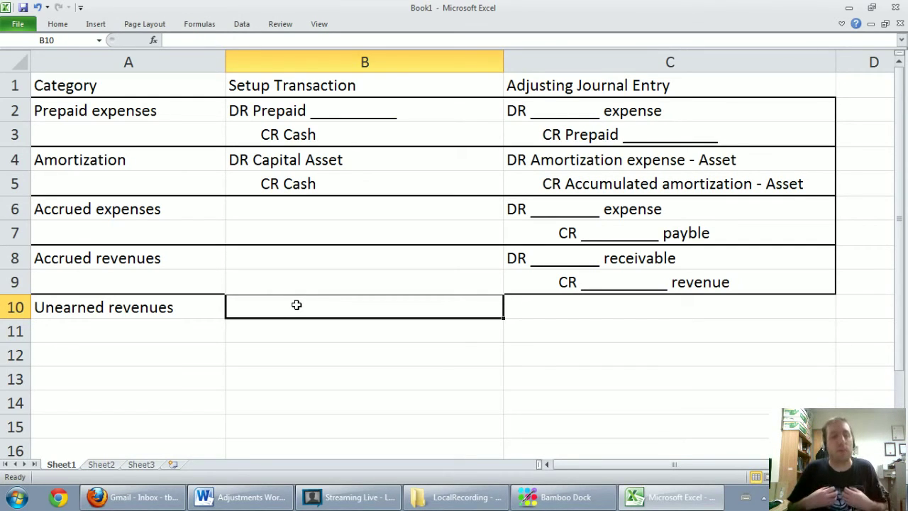
Enter 'DR Cash' in B10 and indented 'CR Unearned ______ revenue' in B11
{"action": "type", "text": "DR Cash"}
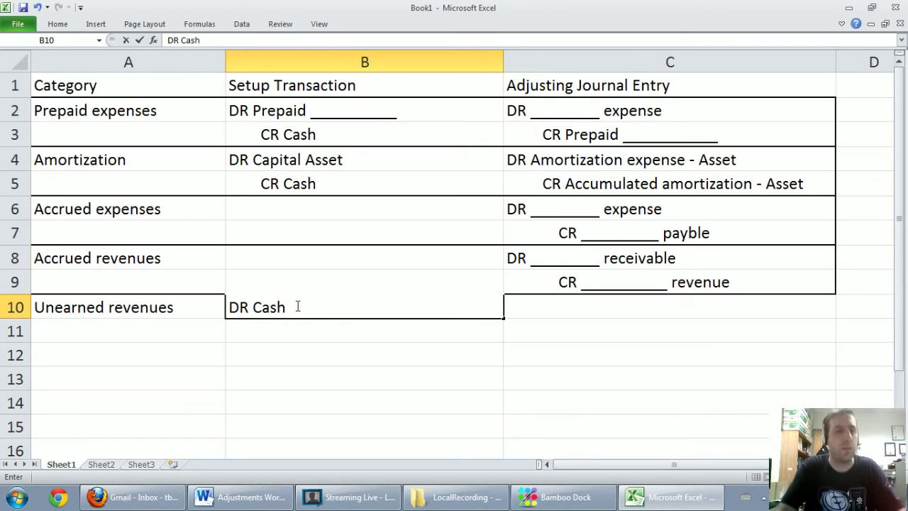
{"action": "key", "text": "Return"}
{"action": "type", "text": "C"}
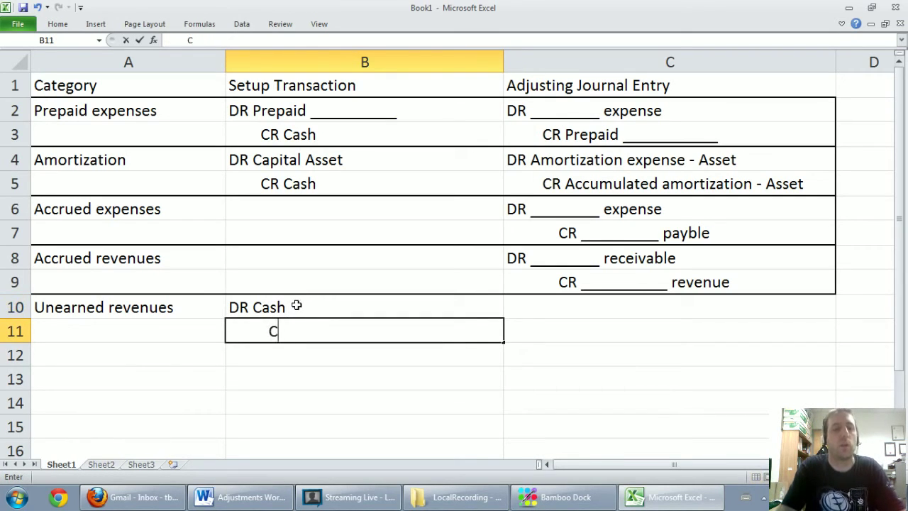
{"action": "type", "text": "R Unearned"}
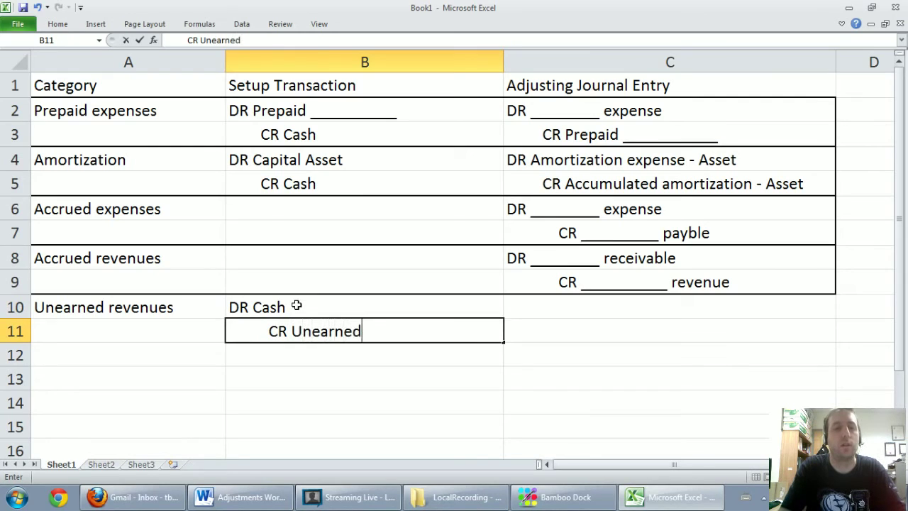
{"action": "type", "text": " ______ revenue"}
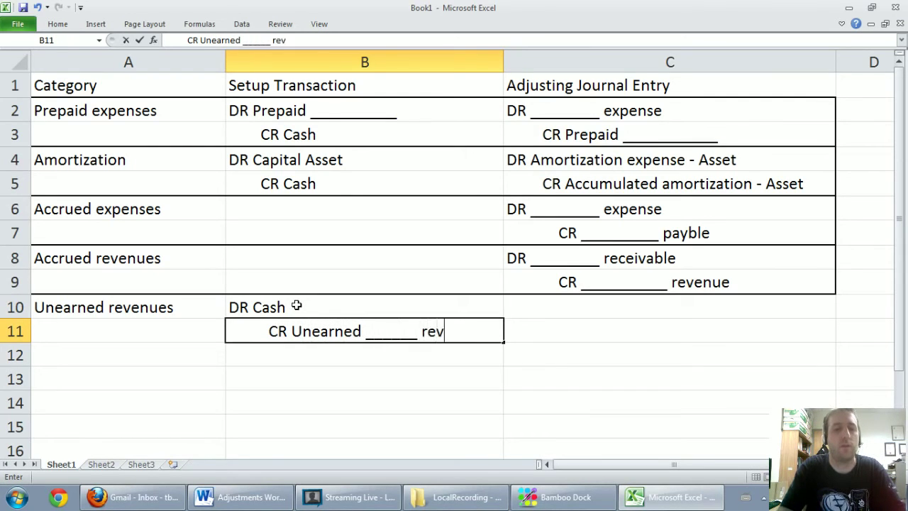
{"action": "key", "text": "Left"}
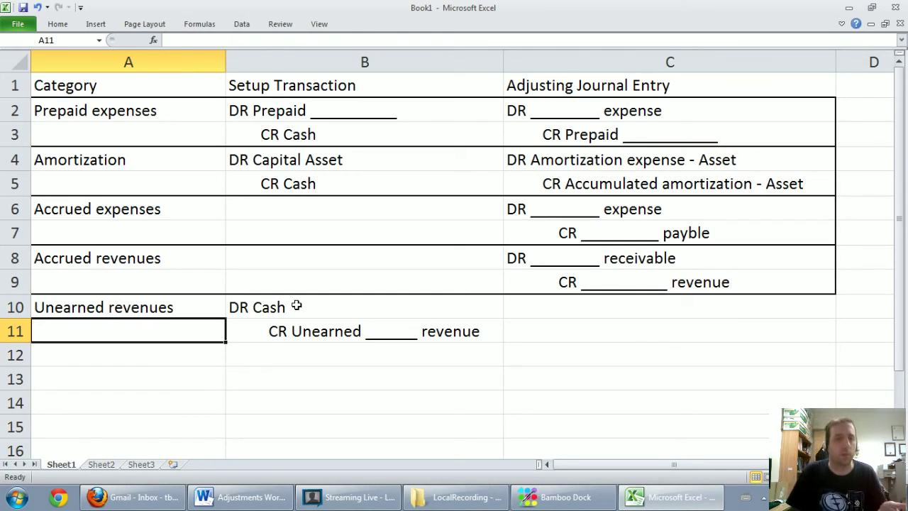
Enter the indented credit line 'CR ___________ revenue' in C11
{"action": "key", "text": "Right"}
{"action": "key", "text": "Right"}
{"action": "key", "text": "Up"}
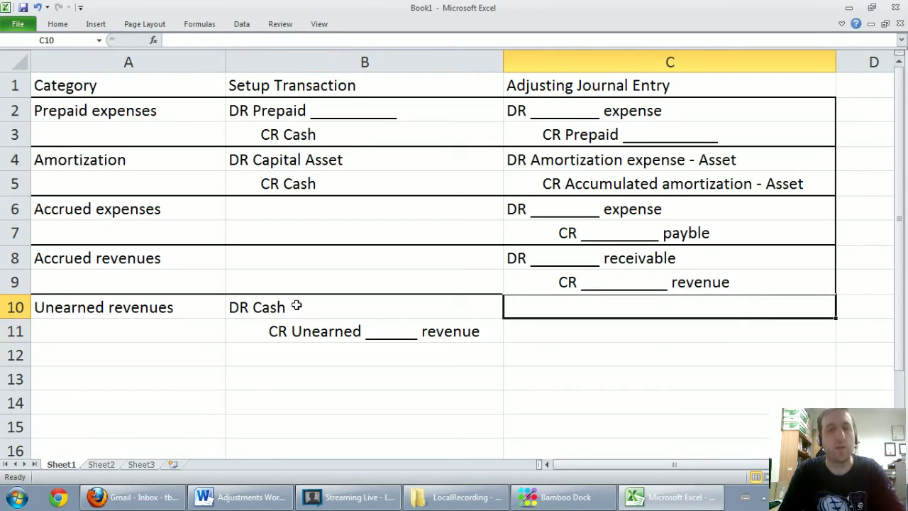
{"action": "key", "text": "Return"}
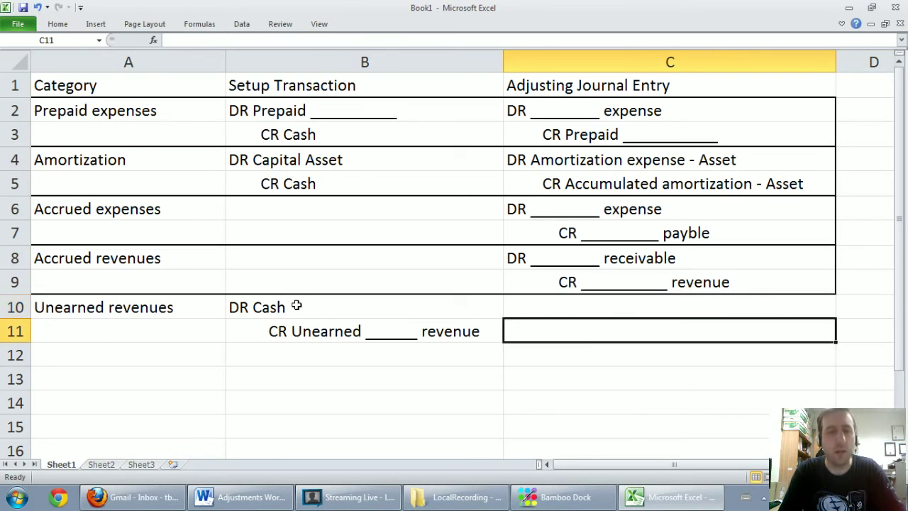
{"action": "type", "text": "CR"}
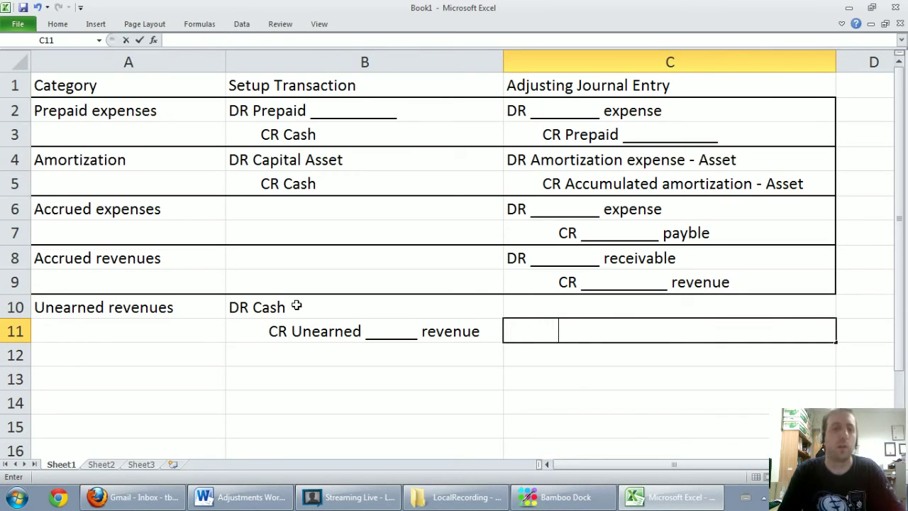
{"action": "type", "text": " __________"}
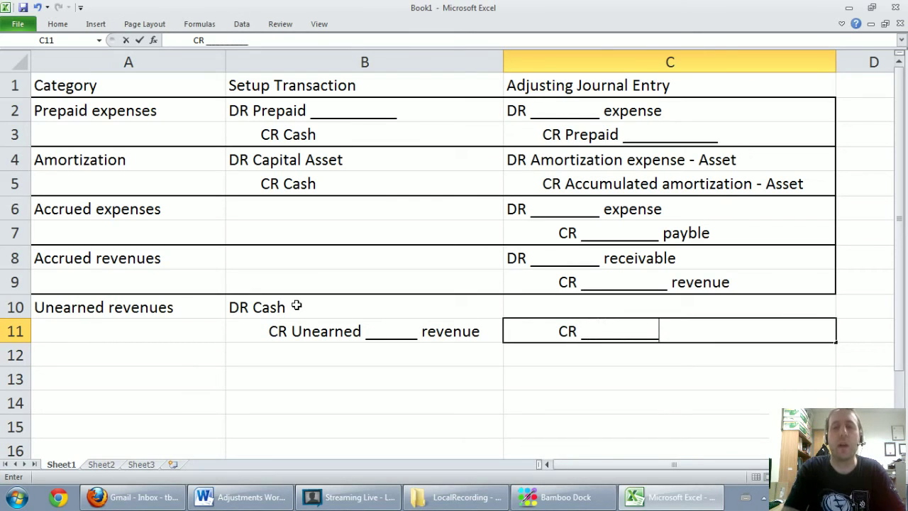
{"action": "type", "text": "_ revenue"}
{"action": "key", "text": "Return"}
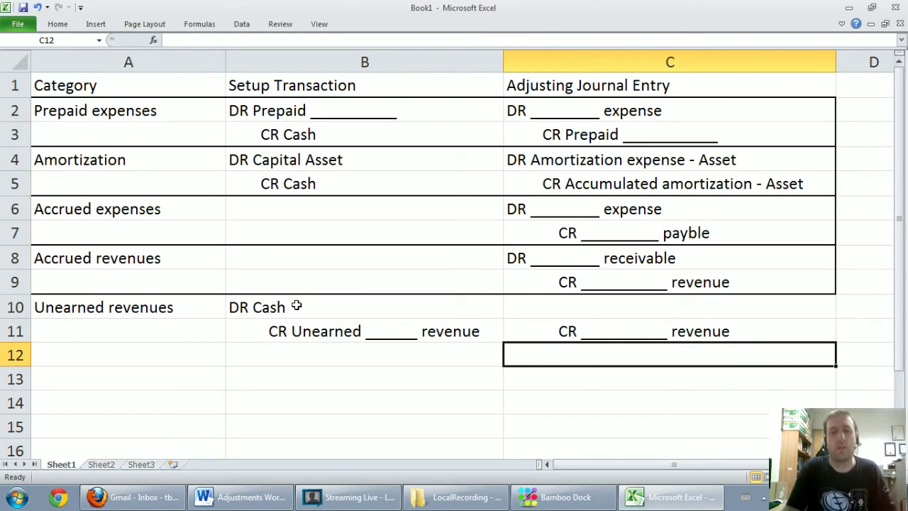
Enter the debit line 'DR Unearned _______ revenue' in C10
{"action": "key", "text": "Up"}
{"action": "key", "text": "Up"}
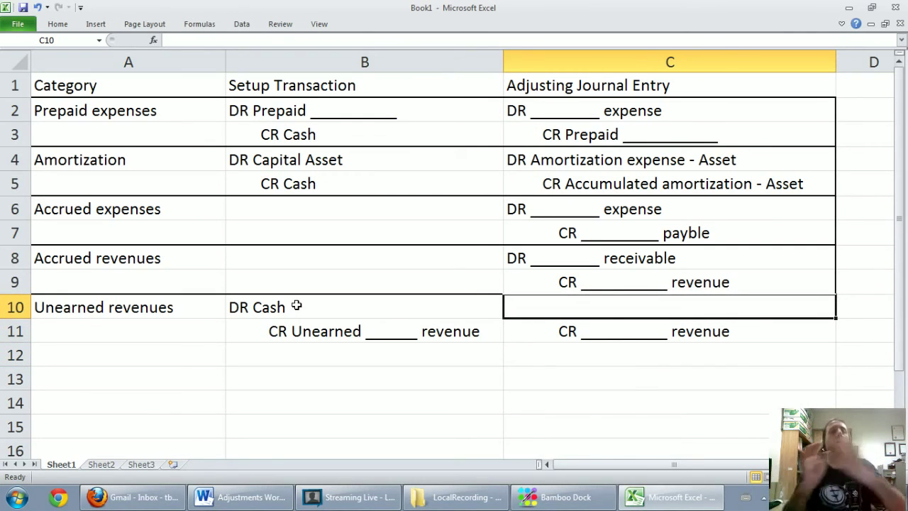
{"action": "type", "text": "D"}
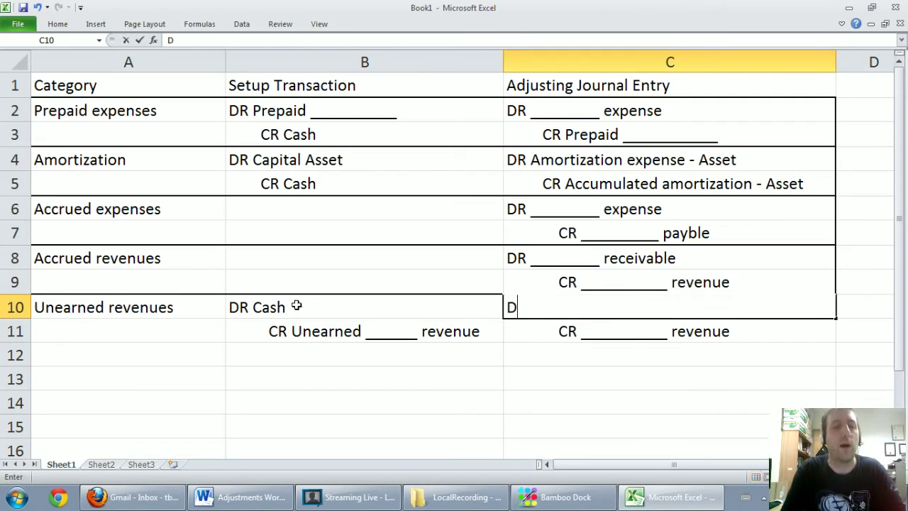
{"action": "type", "text": "R Unearned rev"}
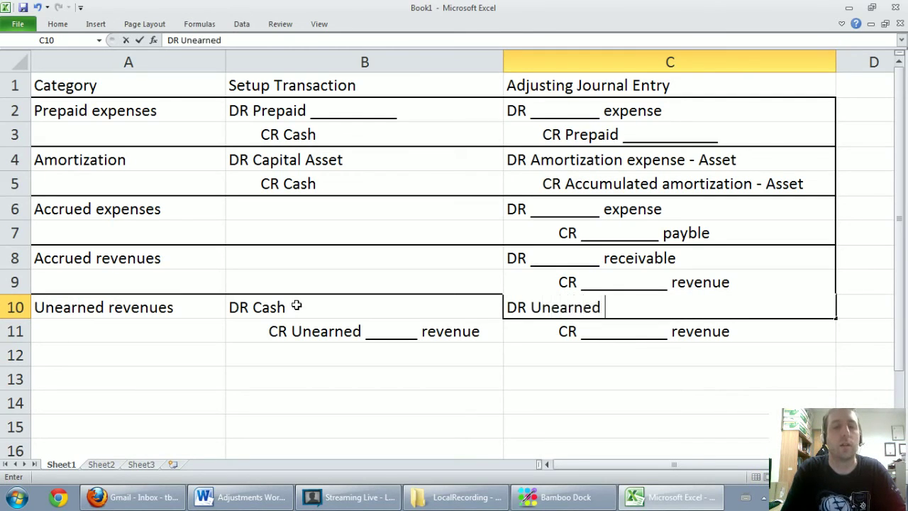
{"action": "key", "text": "BackSpace"}
{"action": "key", "text": "BackSpace"}
{"action": "key", "text": "BackSpace"}
{"action": "type", "text": "_______ revenue"}
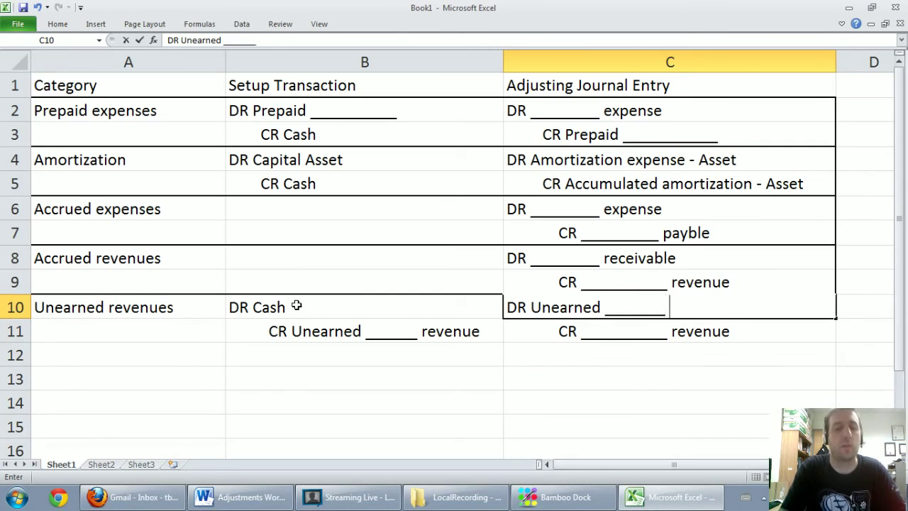